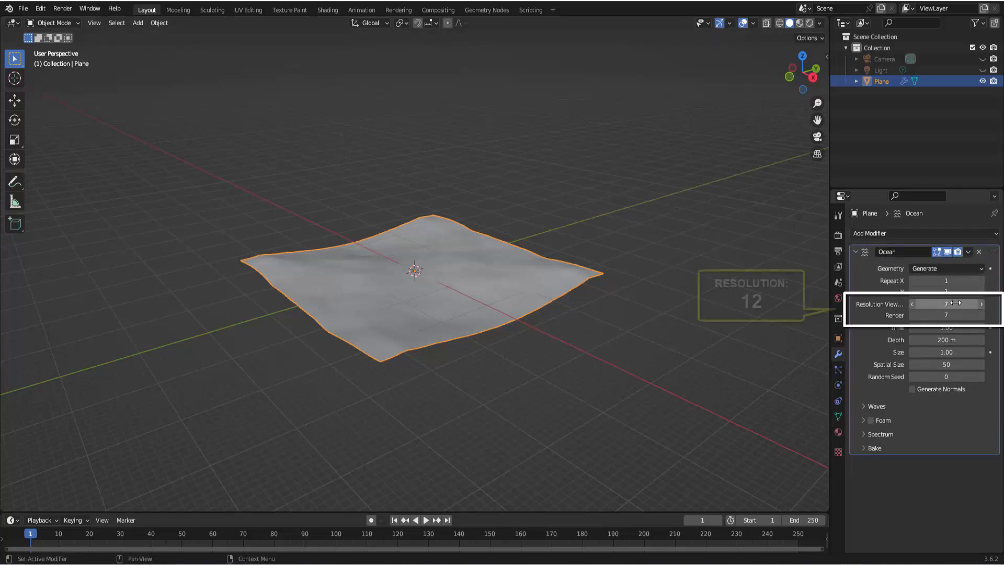
- Set both the viewport and render resolution of the plane's Ocean modifier to 12
{"action": "left_click_drag", "start_coordinate": [952, 303], "coordinate": [952, 315]}
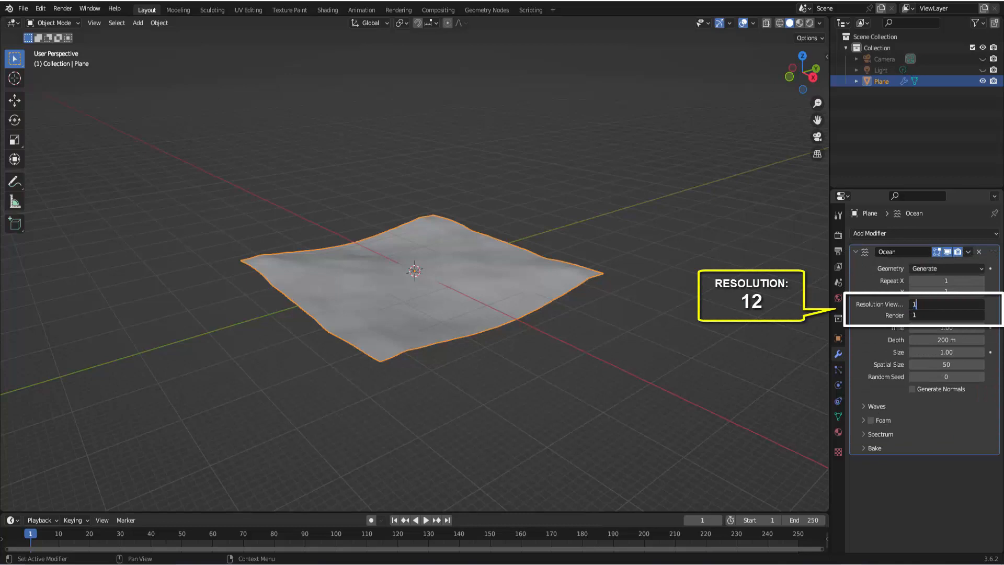
{"action": "type", "text": "12"}
{"action": "key", "text": "Return"}
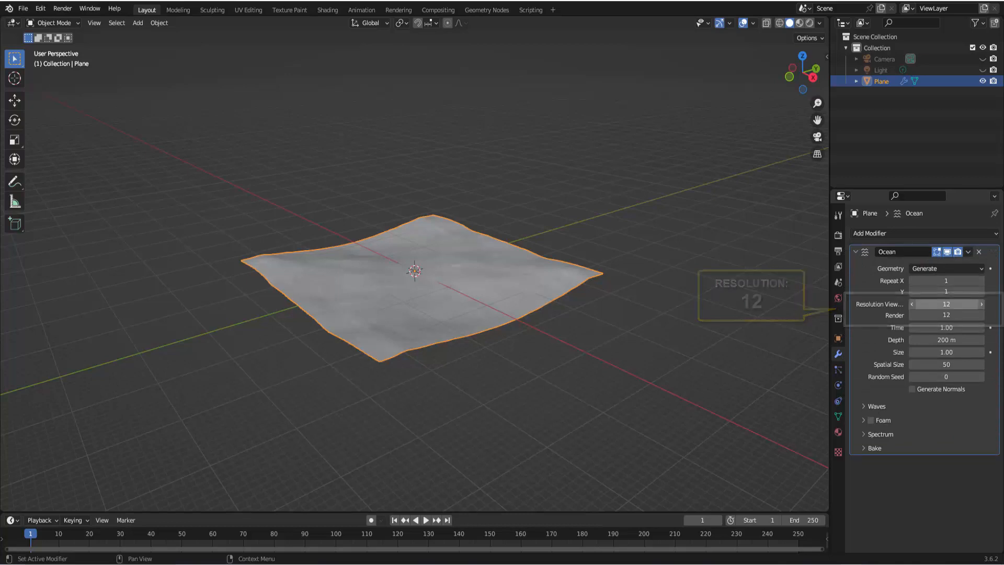
- Expand the Ocean modifier's Waves settings and set the wave scale to 0.5
{"action": "left_click", "coordinate": [868, 406]}
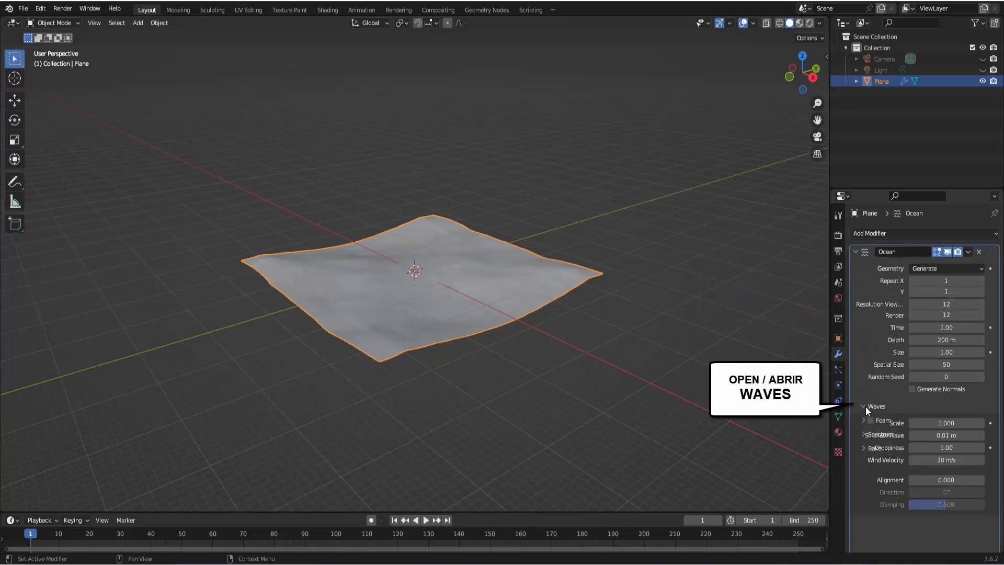
{"action": "left_click", "coordinate": [943, 422]}
{"action": "key", "text": "BackSpace"}
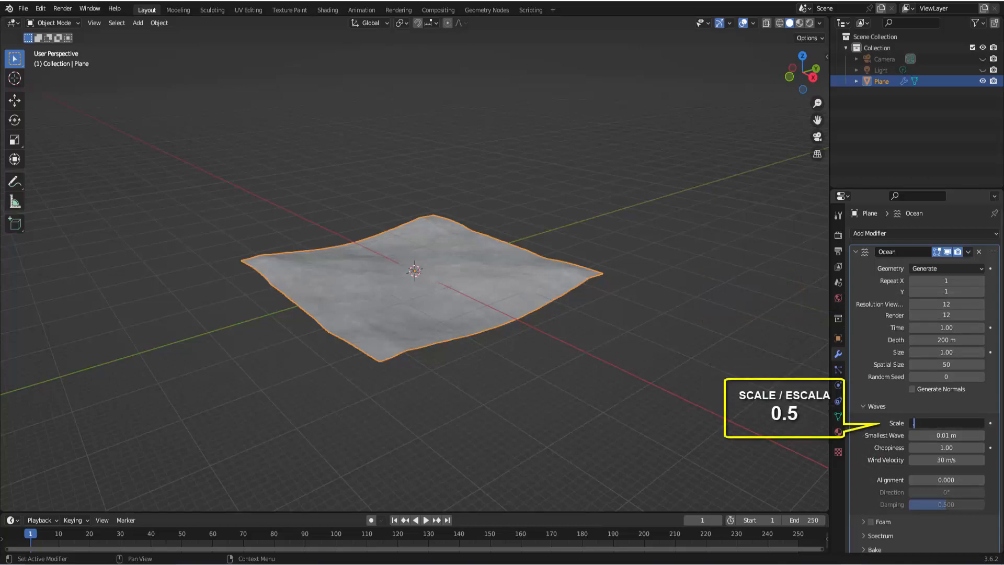
{"action": "type", "text": "0.5"}
{"action": "key", "text": "Return"}
- Expand the Ocean modifier's Spectrum settings and change the spectrum to Established Ocean
{"action": "scroll", "coordinate": [877, 450], "scroll_direction": "down", "scroll_amount": 1}
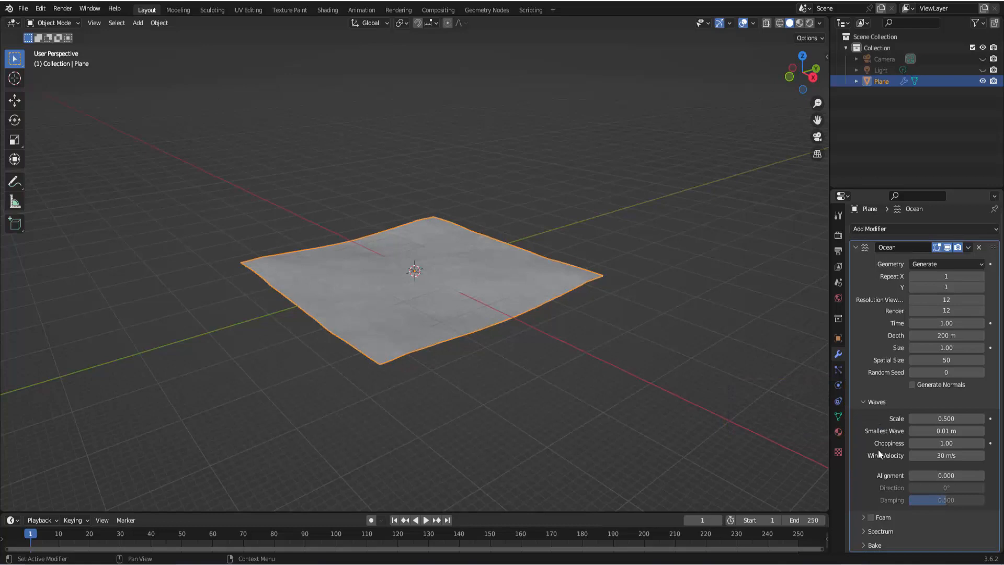
{"action": "left_click", "coordinate": [864, 531]}
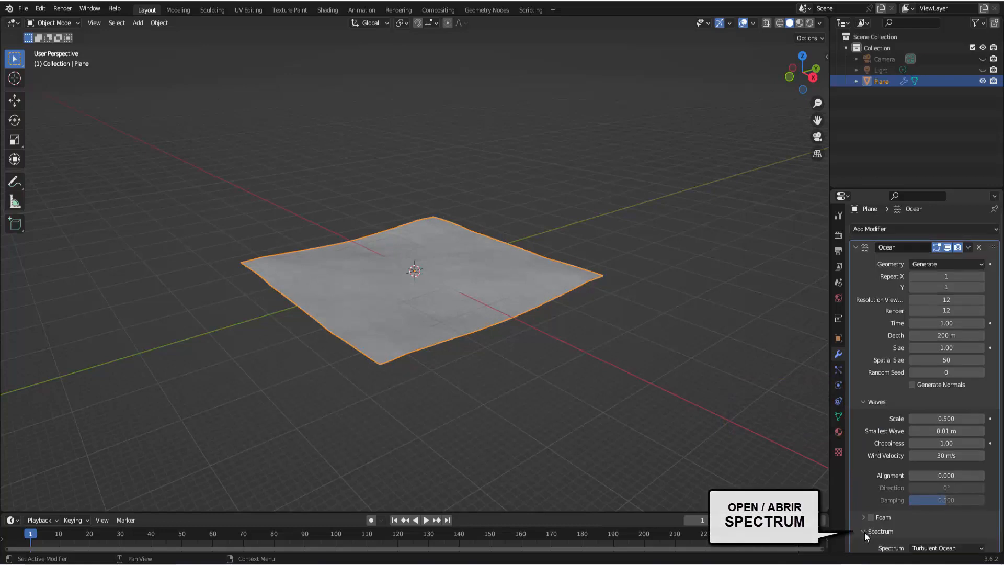
{"action": "scroll", "coordinate": [864, 532], "scroll_direction": "down", "scroll_amount": 2}
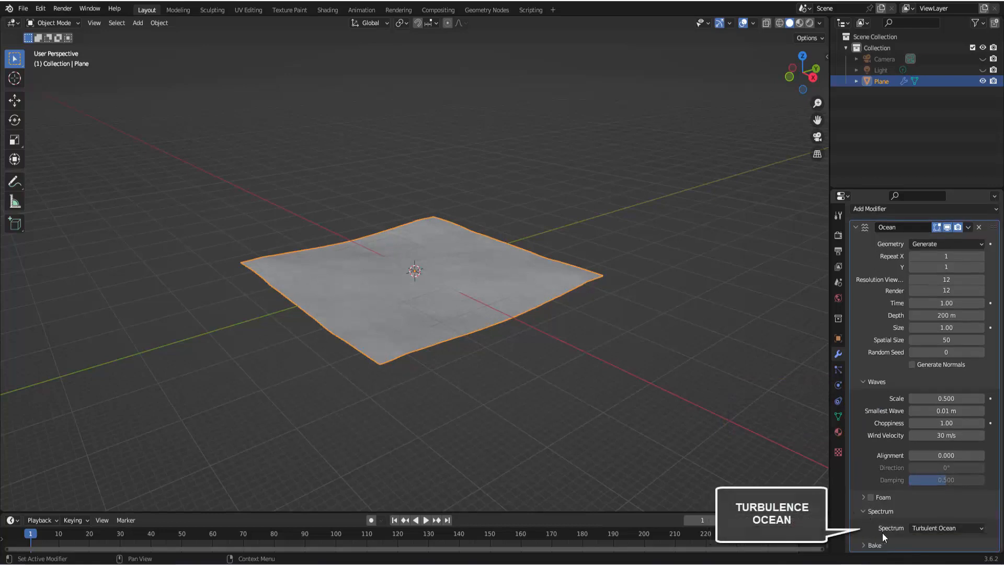
{"action": "left_click", "coordinate": [949, 531]}
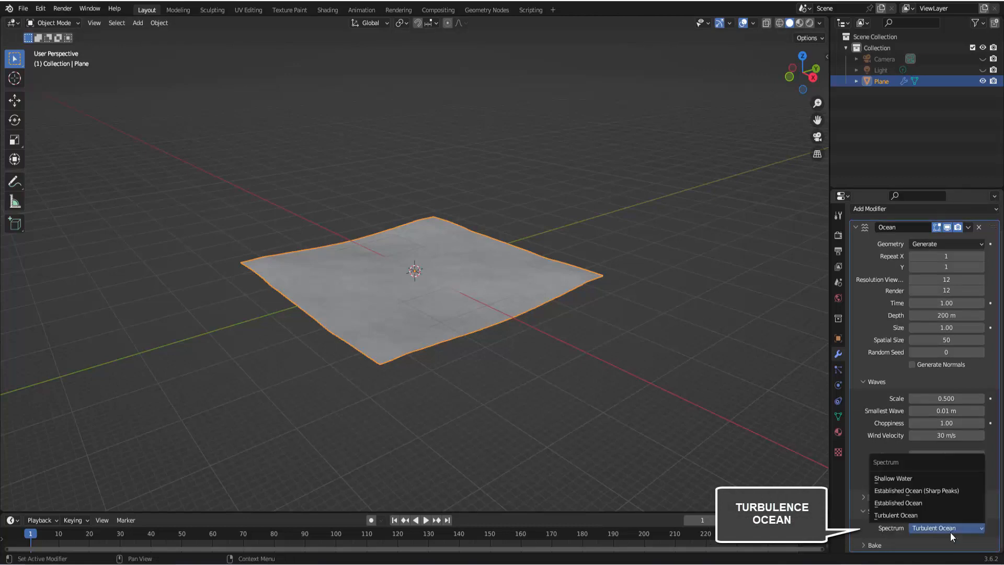
{"action": "left_click", "coordinate": [908, 503]}
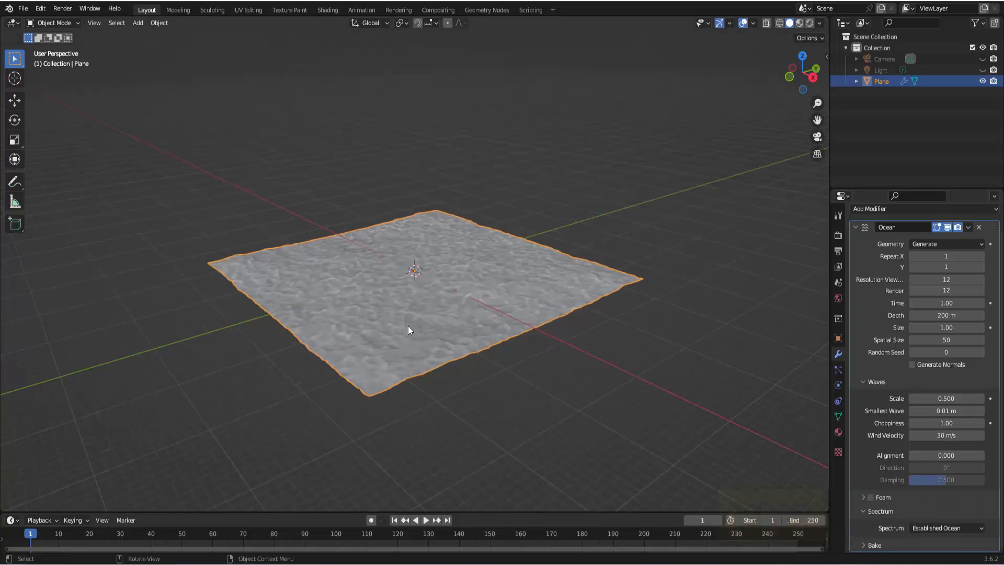
- Play the animation briefly to check the ocean surface for movement, and return to frame 1
{"action": "scroll", "coordinate": [408, 325], "scroll_direction": "up", "scroll_amount": 2}
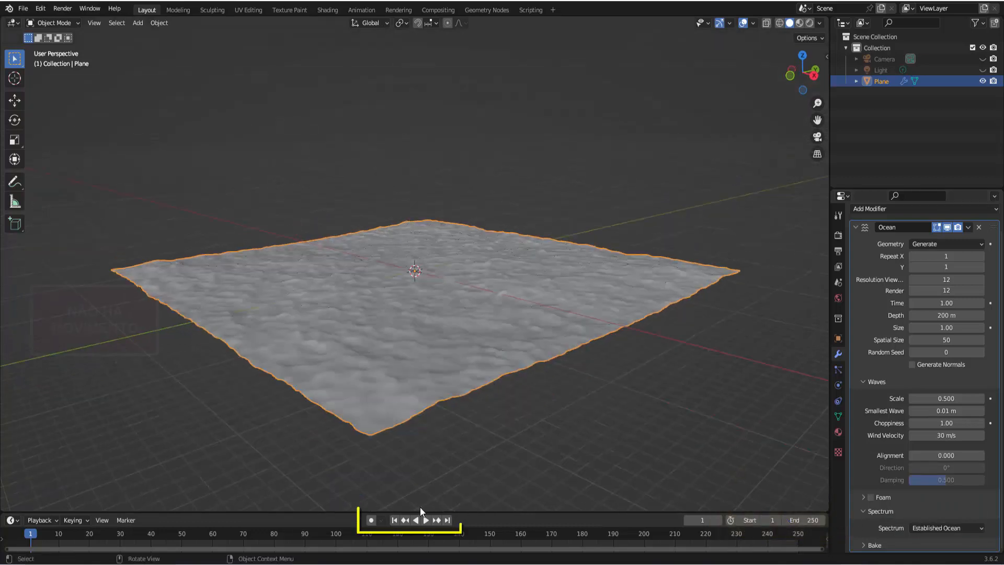
{"action": "left_click", "coordinate": [426, 520]}
{"action": "left_click", "coordinate": [426, 522]}
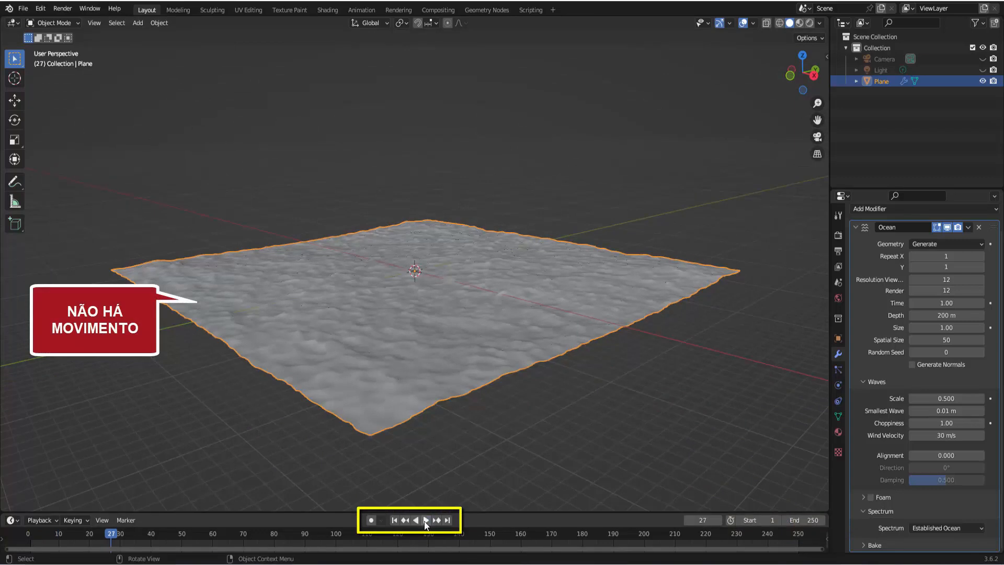
{"action": "left_click", "coordinate": [395, 520]}
- Insert a keyframe on the Ocean modifier's Time value of 1.00 at frame 1 and enlarge the timeline area
{"action": "scroll", "coordinate": [470, 345], "scroll_direction": "up", "scroll_amount": 1}
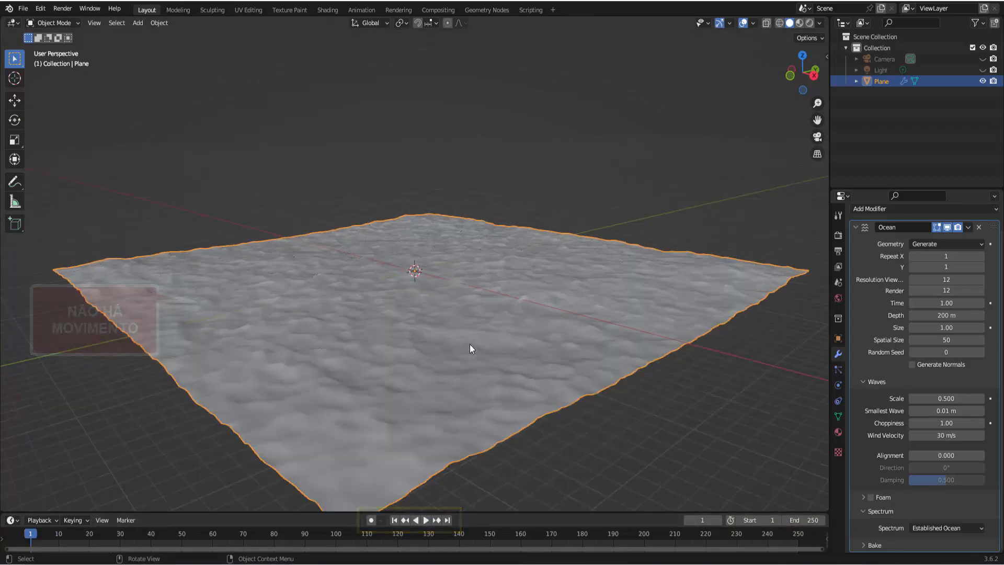
{"action": "scroll", "coordinate": [469, 344], "scroll_direction": "up", "scroll_amount": 2}
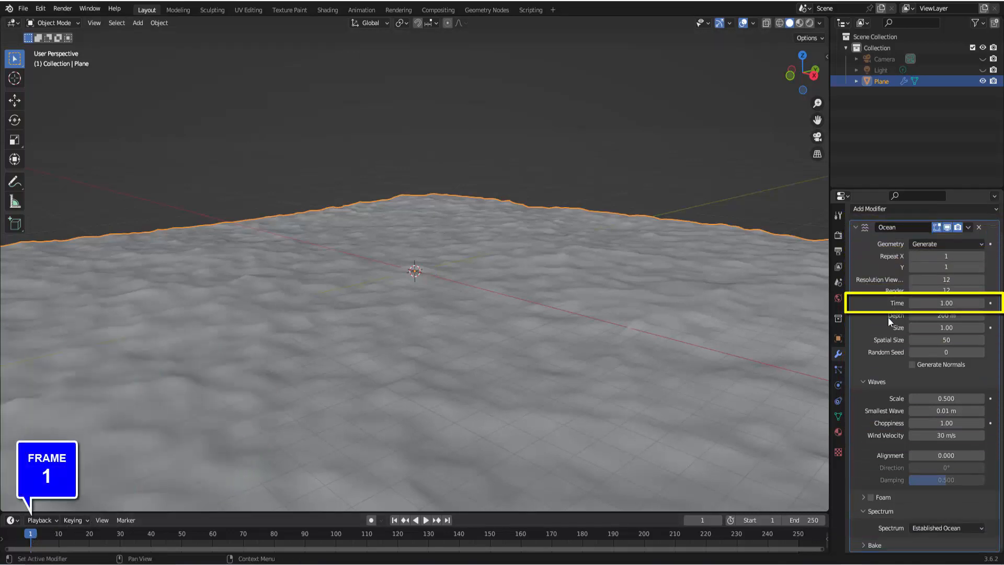
{"action": "left_click", "coordinate": [990, 303]}
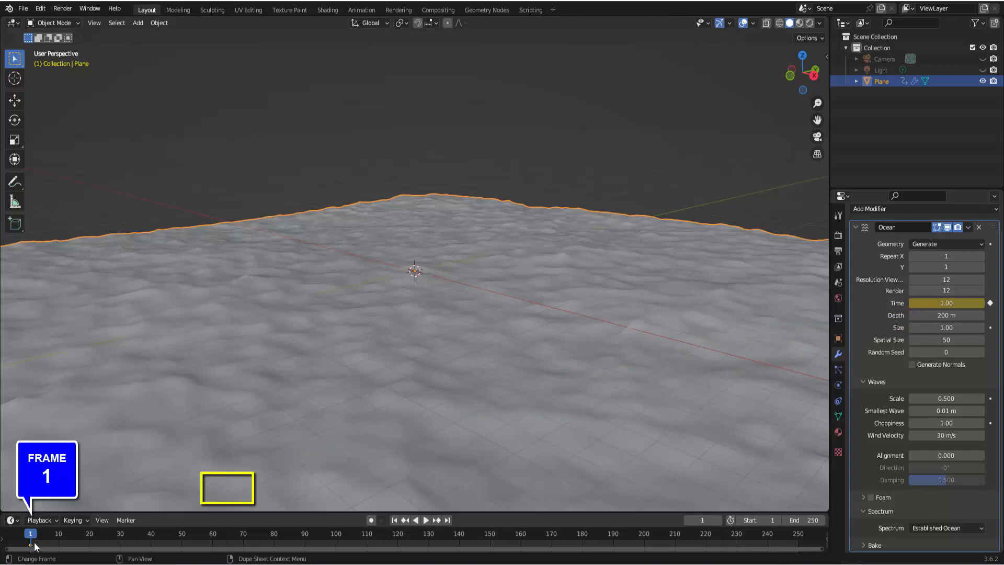
{"action": "left_click_drag", "start_coordinate": [295, 512], "coordinate": [282, 492]}
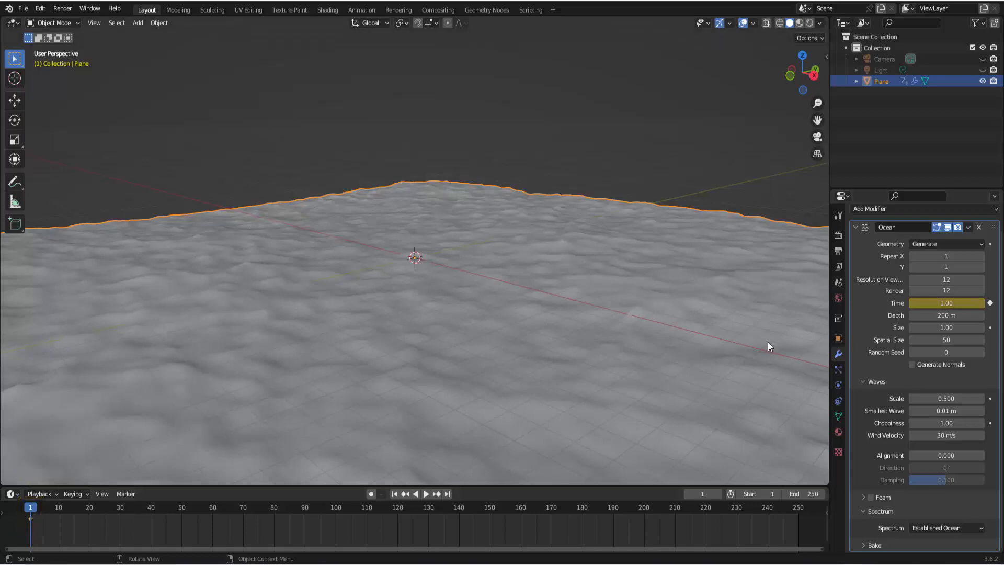
- At frame 250, set the Ocean modifier's Time to 11 and insert a keyframe on it
{"action": "left_click", "coordinate": [798, 508]}
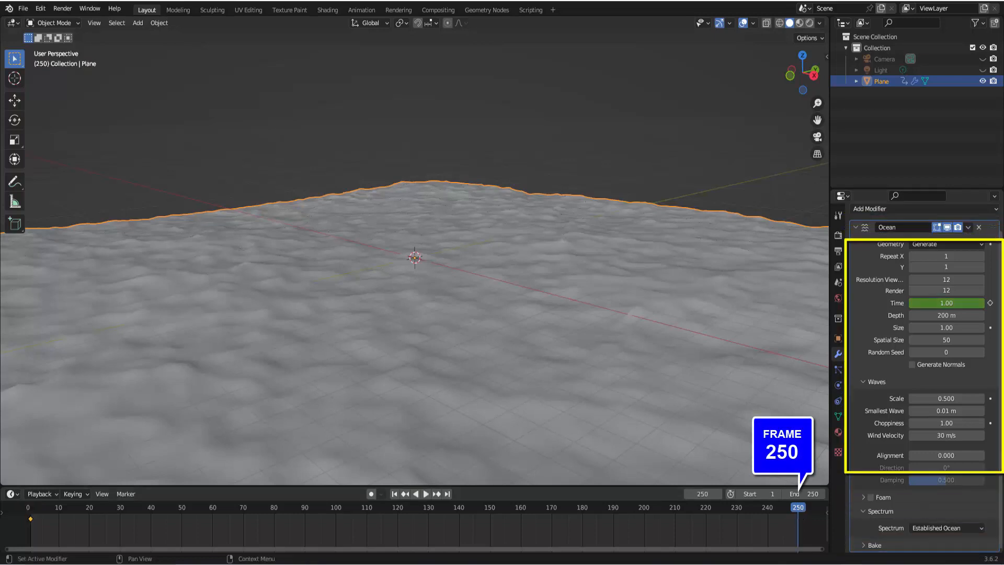
{"action": "left_click", "coordinate": [965, 302]}
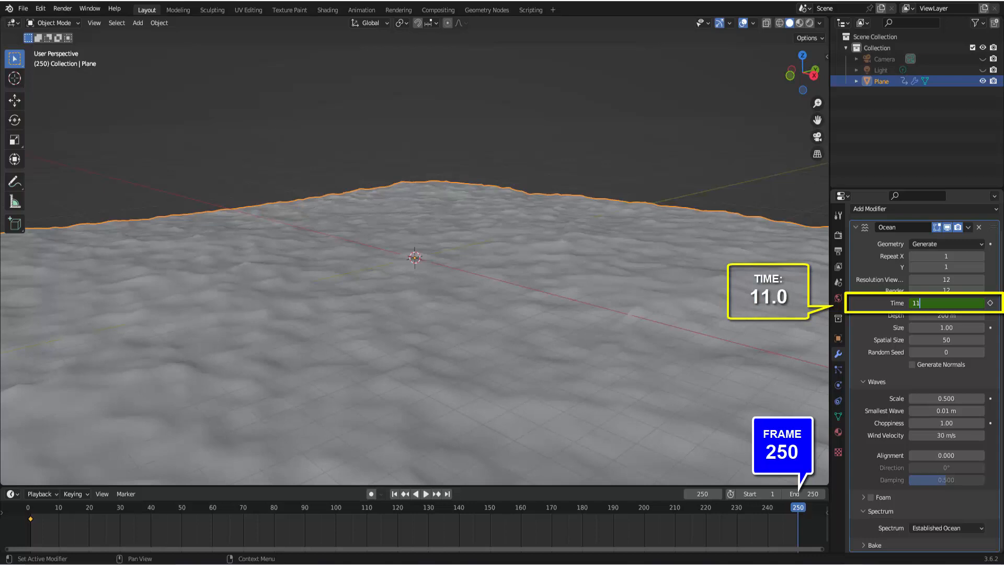
{"action": "key", "text": "Return"}
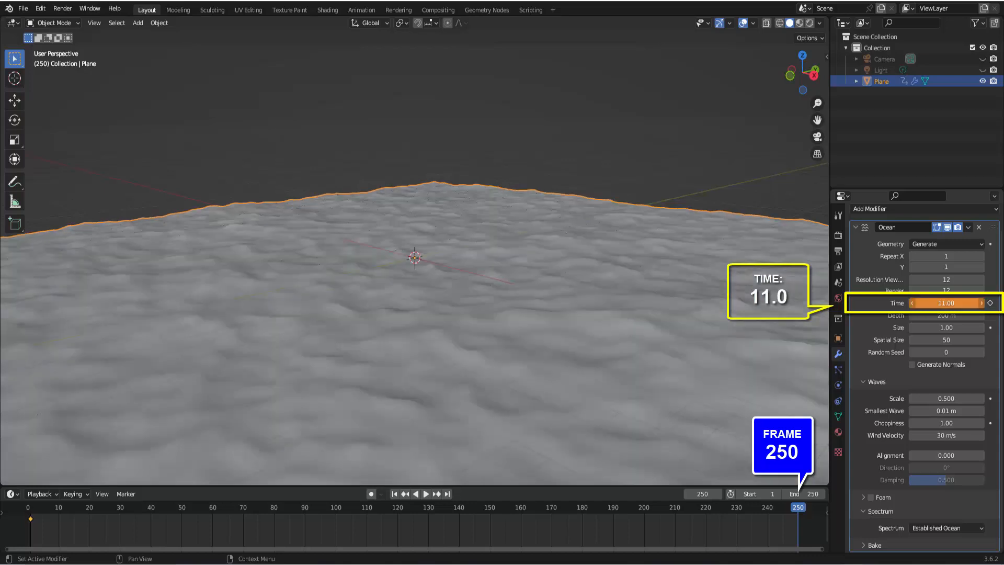
{"action": "key", "text": "i"}
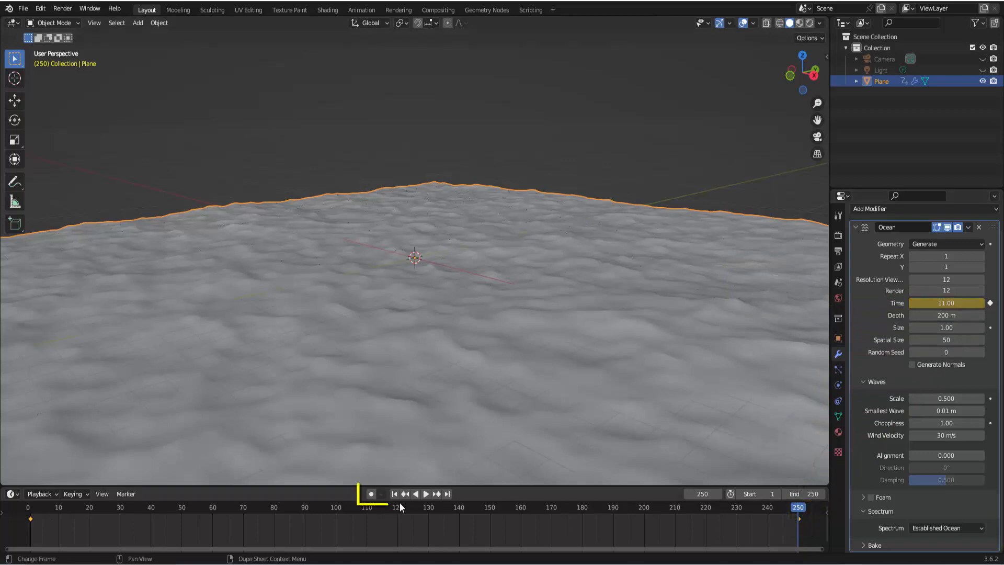
- Play the animation to check the wave motion, stop it and return to the first frame
{"action": "left_click", "coordinate": [425, 494]}
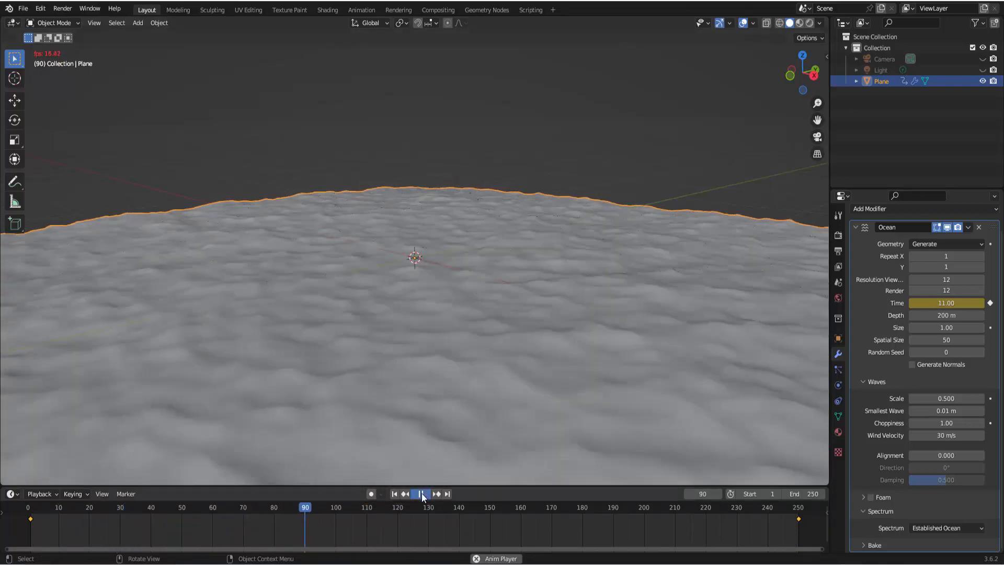
{"action": "left_click", "coordinate": [420, 493]}
{"action": "left_click", "coordinate": [394, 494]}
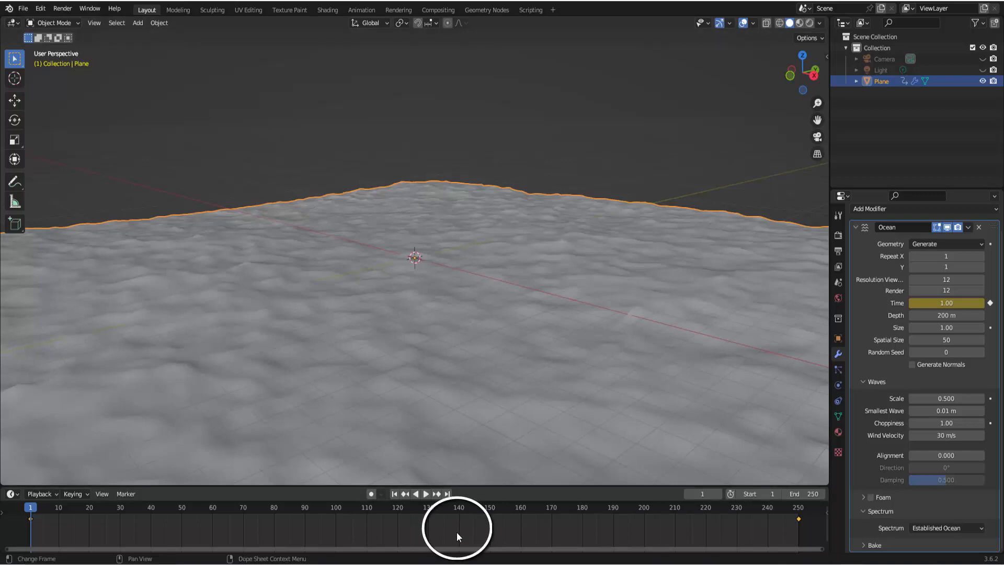
- Set the interpolation of the Time keyframes to Linear and play back the animation
{"action": "key", "text": "t"}
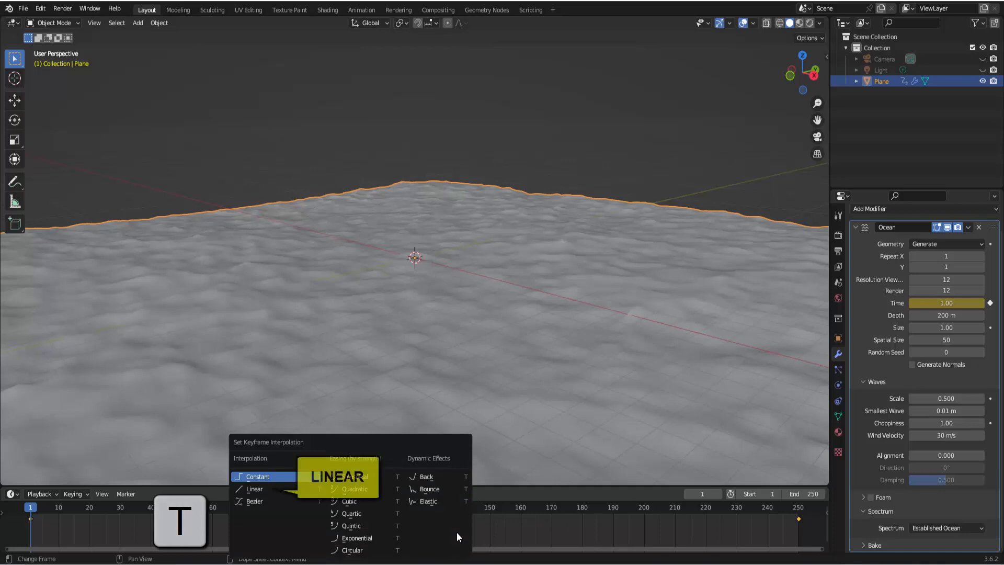
{"action": "left_click", "coordinate": [266, 489]}
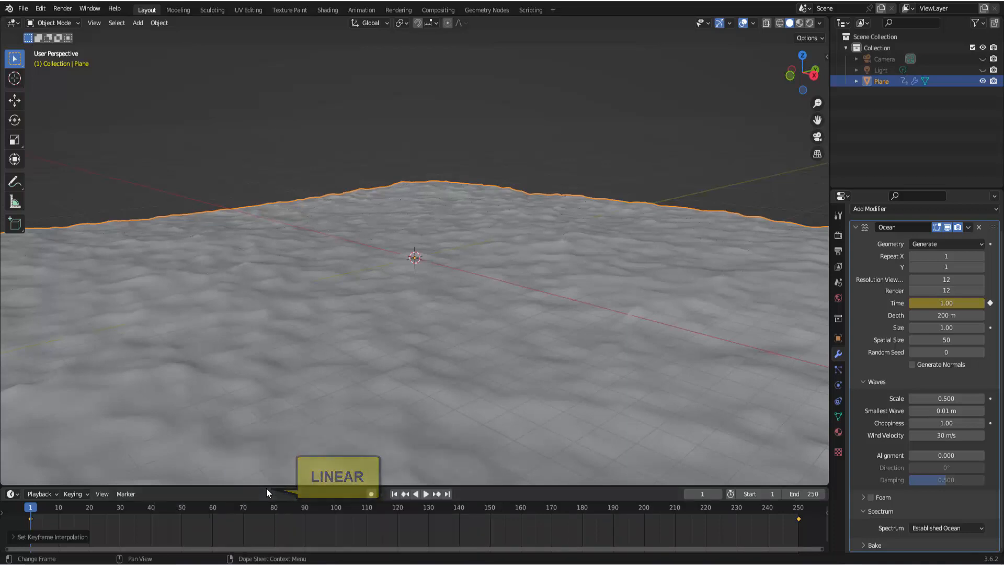
{"action": "left_click", "coordinate": [428, 494]}
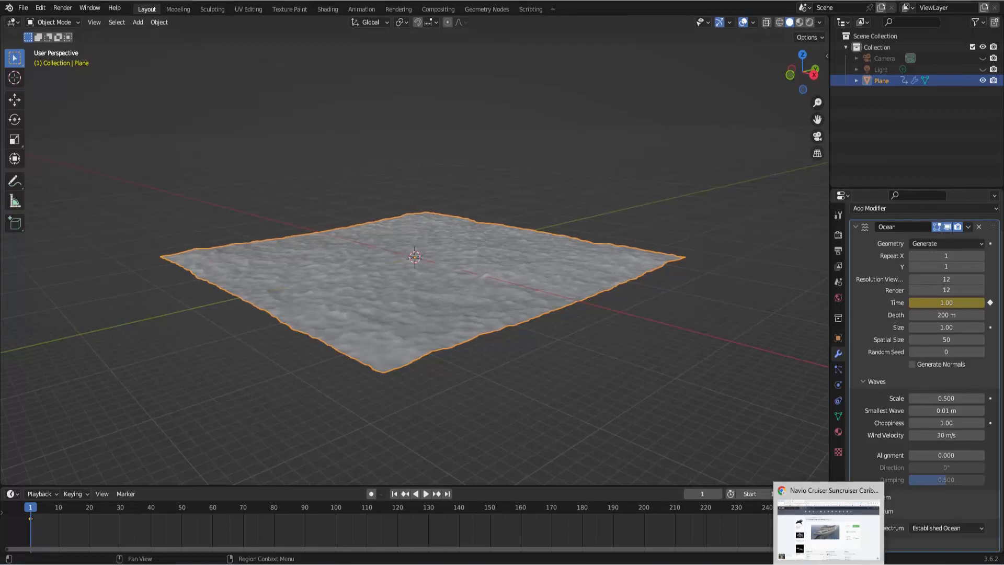
- Switch to Chrome to view the Navio Cruiser Suncruiser Caribean model page on Free3D, and return to Blender
{"action": "left_click", "coordinate": [830, 564]}
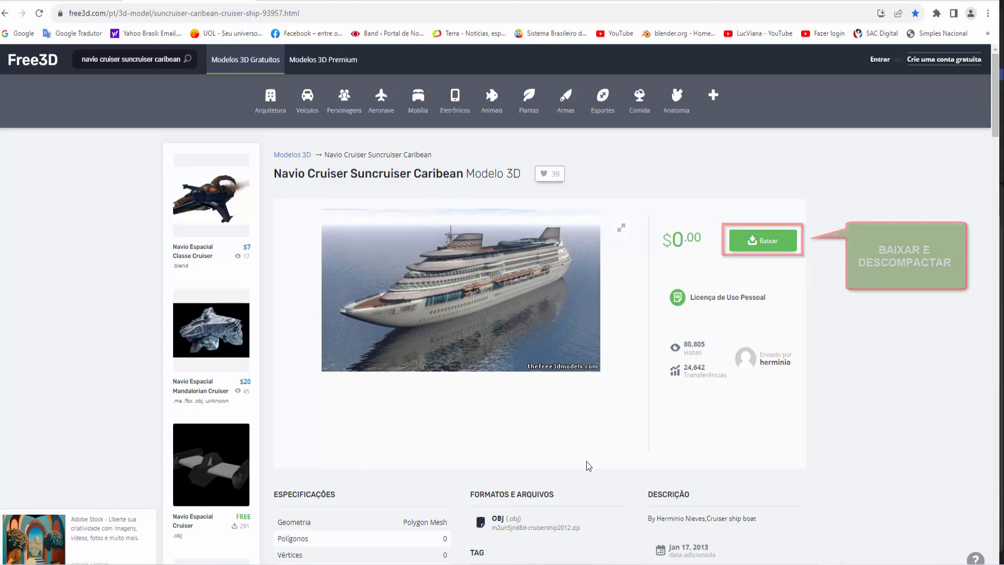
{"action": "scroll", "coordinate": [585, 461], "scroll_direction": "down", "scroll_amount": 1}
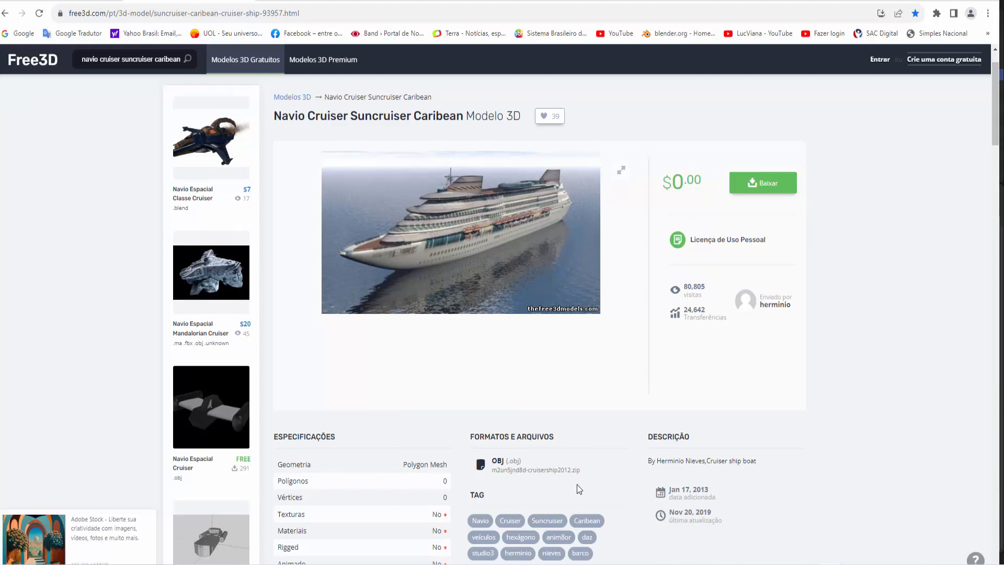
{"action": "mouse_move", "coordinate": [828, 563]}
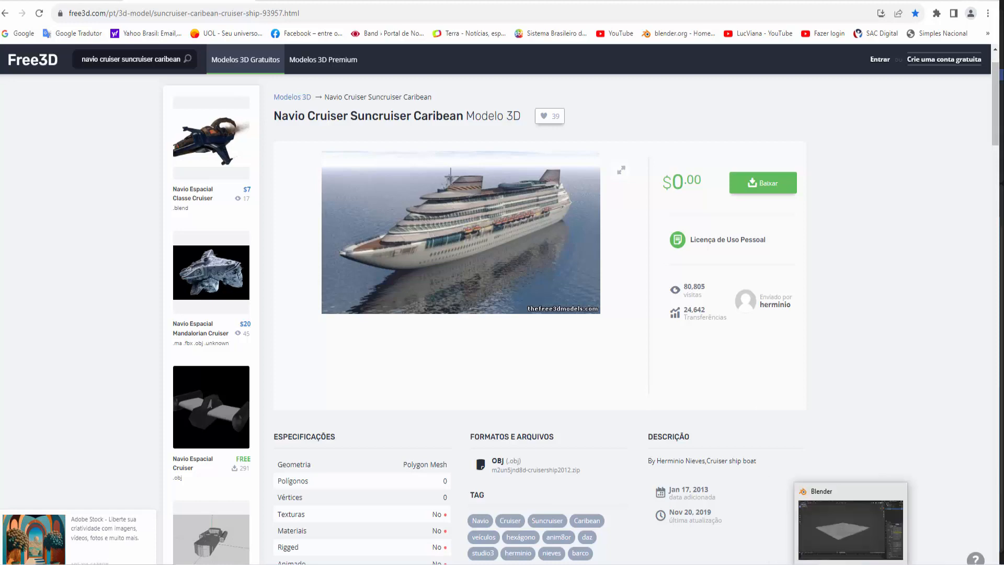
{"action": "left_click", "coordinate": [854, 563]}
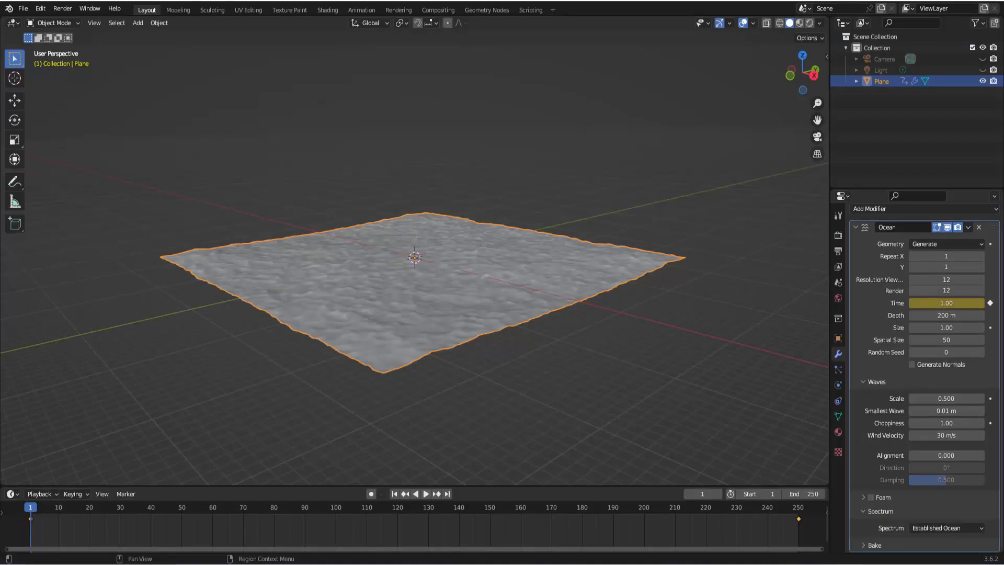
- Import Cruiser 2012.obj as Wavefront OBJ from the Cruisership 2012 folder in Downloads
{"action": "left_click", "coordinate": [23, 8]}
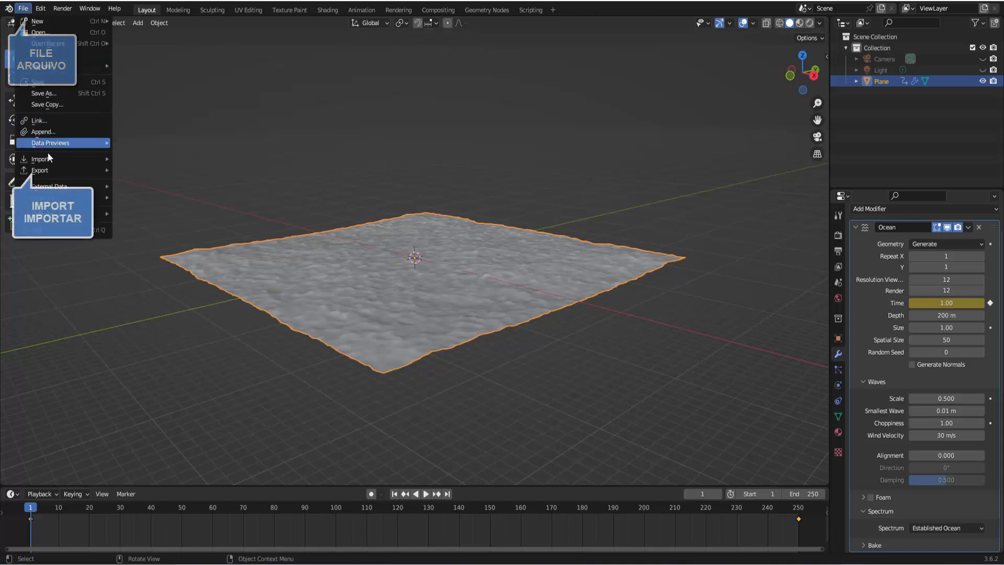
{"action": "mouse_move", "coordinate": [48, 159]}
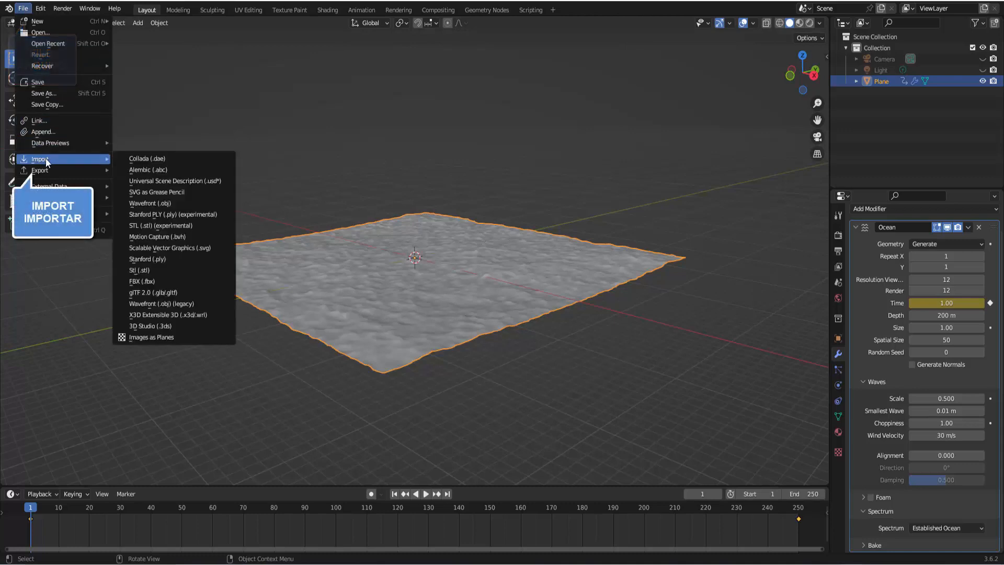
{"action": "left_click", "coordinate": [169, 203]}
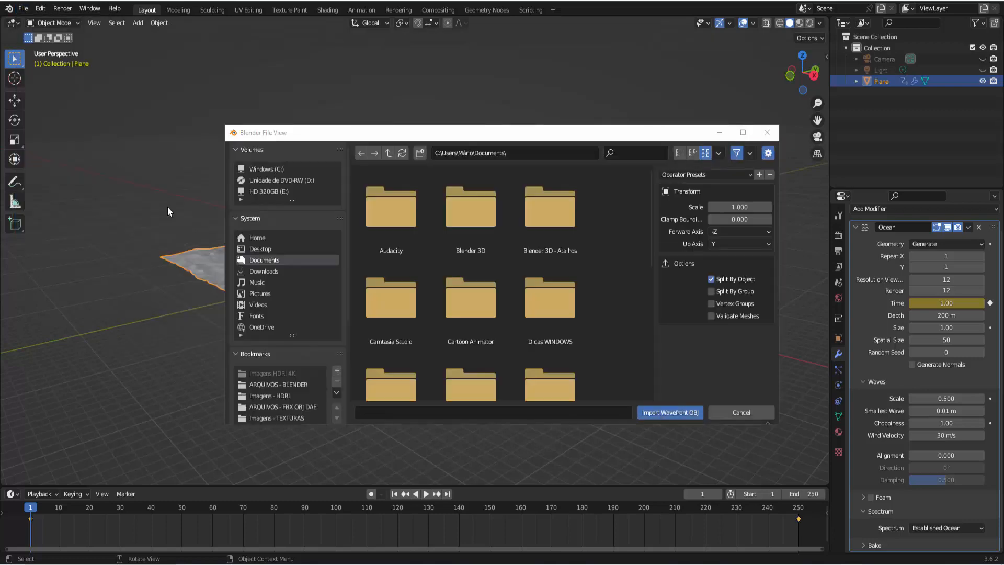
{"action": "left_click", "coordinate": [258, 270]}
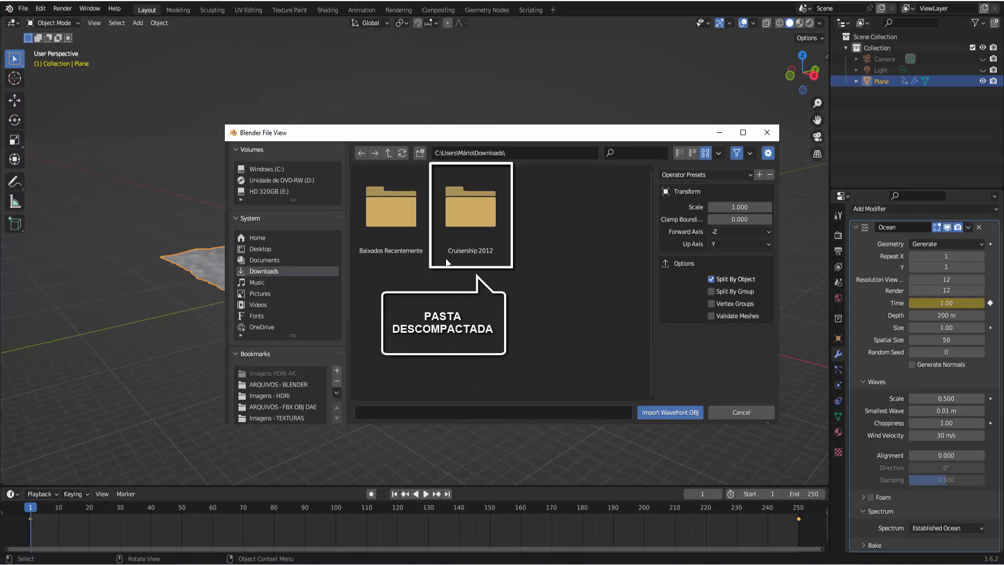
{"action": "double_click", "coordinate": [482, 222]}
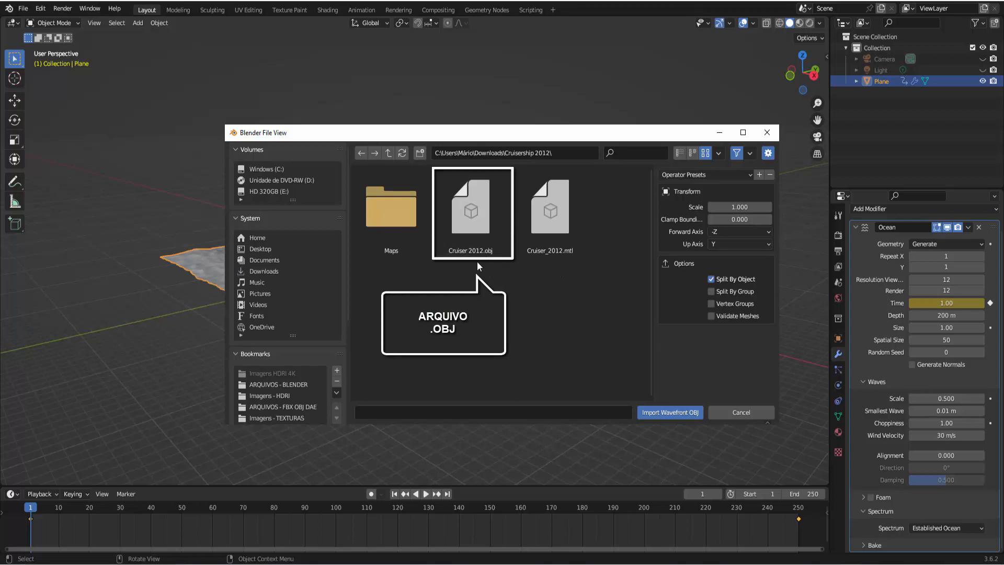
{"action": "left_click", "coordinate": [476, 221]}
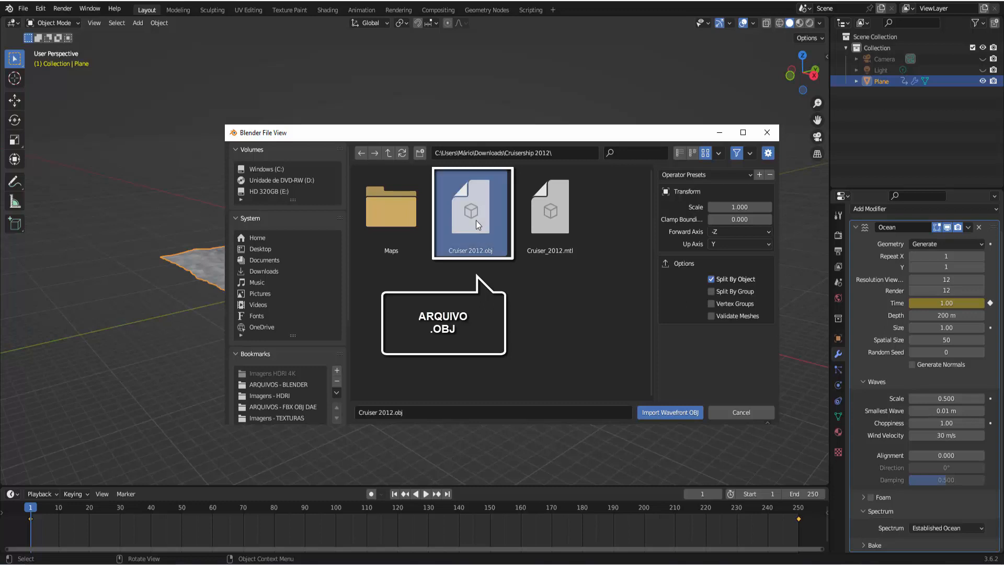
{"action": "left_click", "coordinate": [684, 412]}
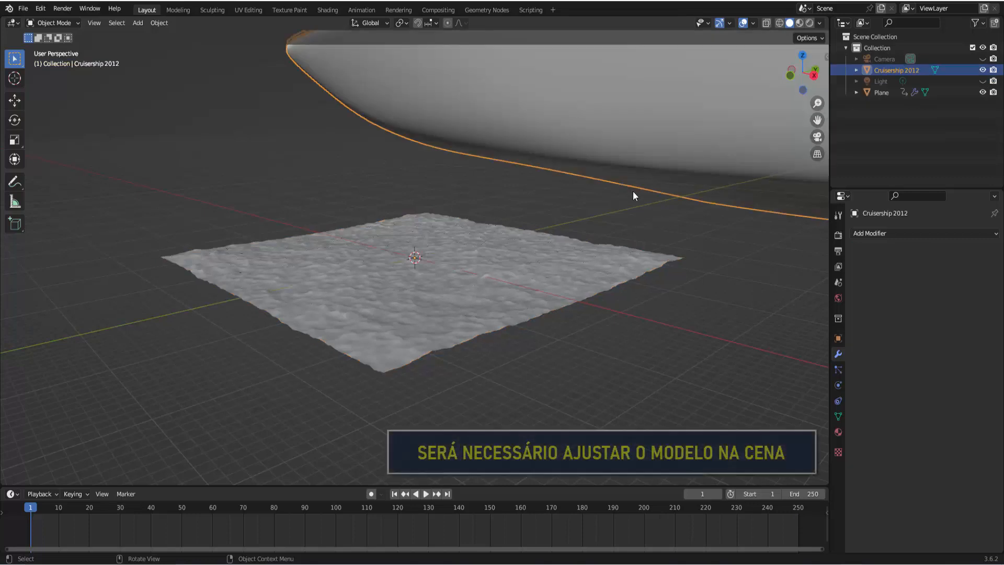
- Set the cruise ship's origin with the Geometry to Origin option so the model sits at the world origin
{"action": "scroll", "coordinate": [610, 150], "scroll_direction": "down", "scroll_amount": 6}
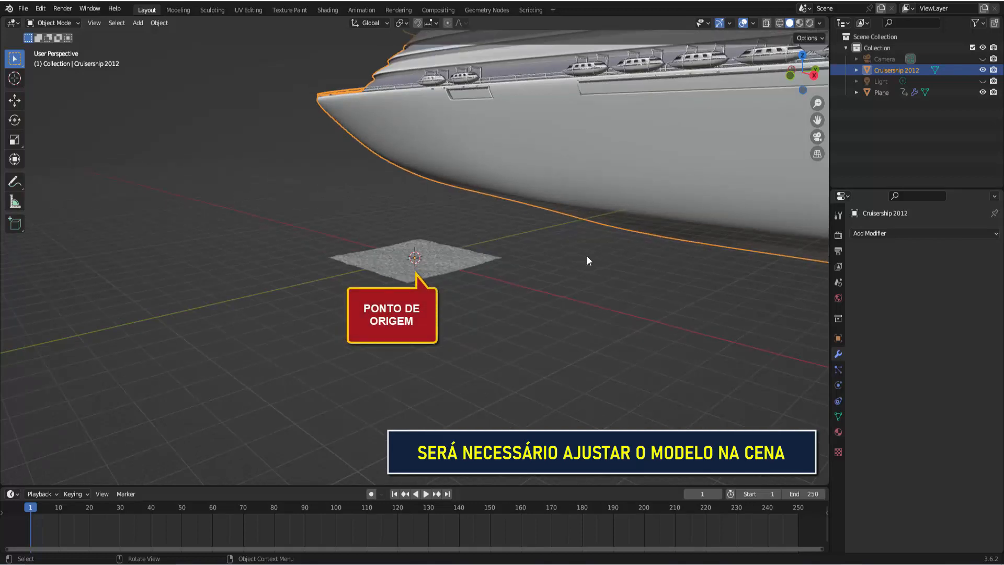
{"action": "right_click", "coordinate": [653, 284]}
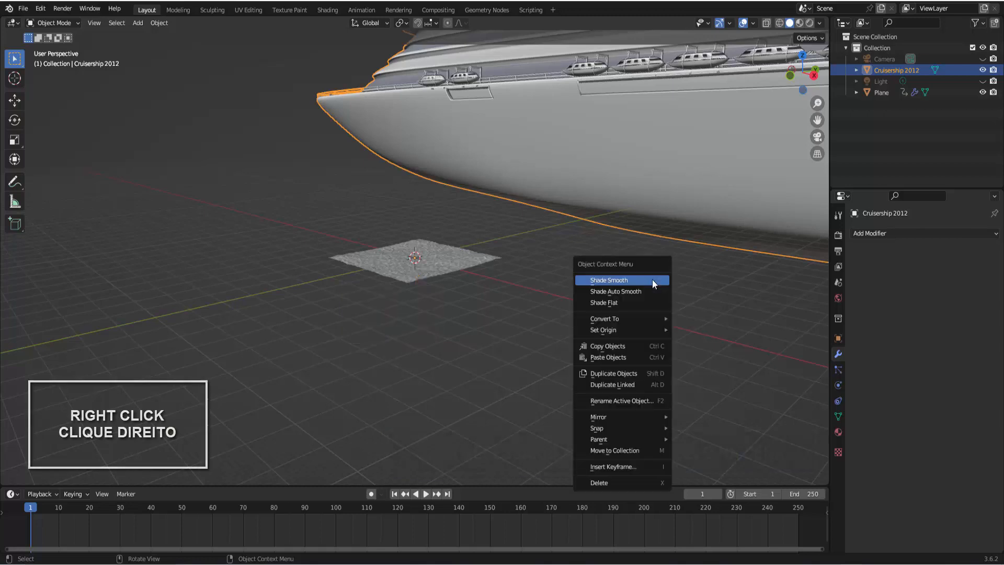
{"action": "mouse_move", "coordinate": [622, 329]}
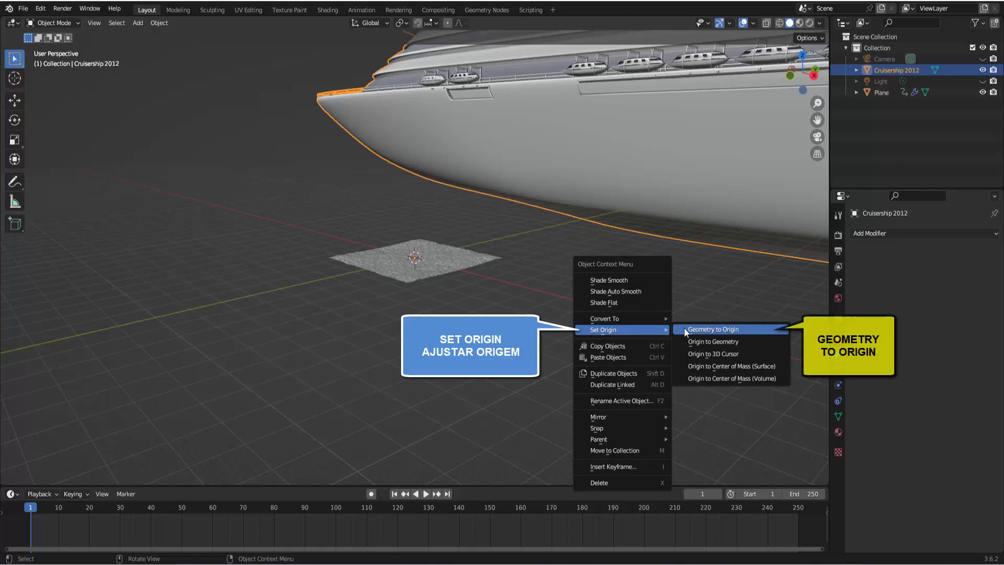
{"action": "left_click", "coordinate": [719, 329]}
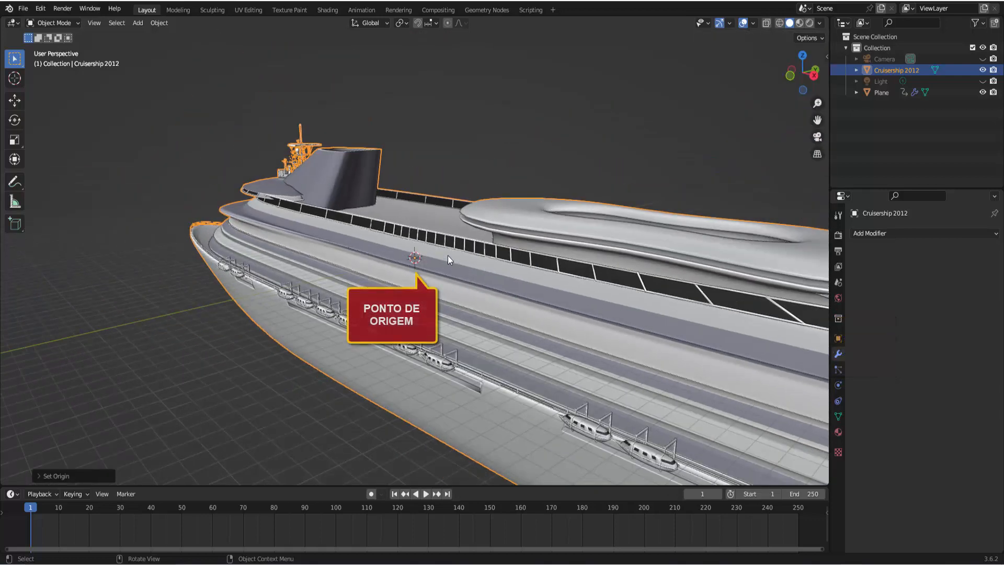
- Scale the cruise ship down uniformly until it is smaller than the ocean plane
{"action": "scroll", "coordinate": [447, 255], "scroll_direction": "down", "scroll_amount": 3}
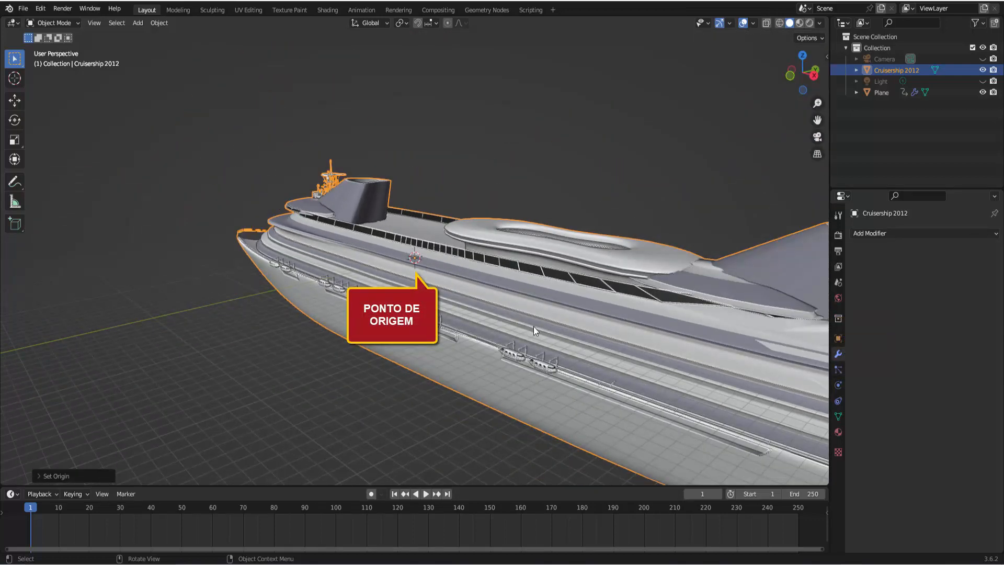
{"action": "middle_click_drag", "start_coordinate": [533, 327], "coordinate": [554, 324]}
{"action": "scroll", "coordinate": [554, 324], "scroll_direction": "down", "scroll_amount": 5}
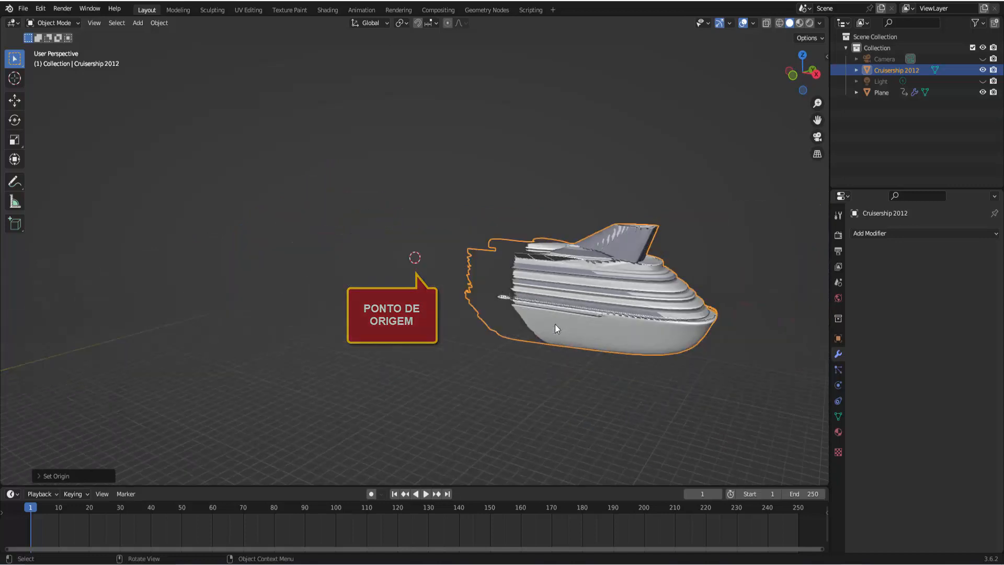
{"action": "scroll", "coordinate": [555, 327], "scroll_direction": "up", "scroll_amount": 6}
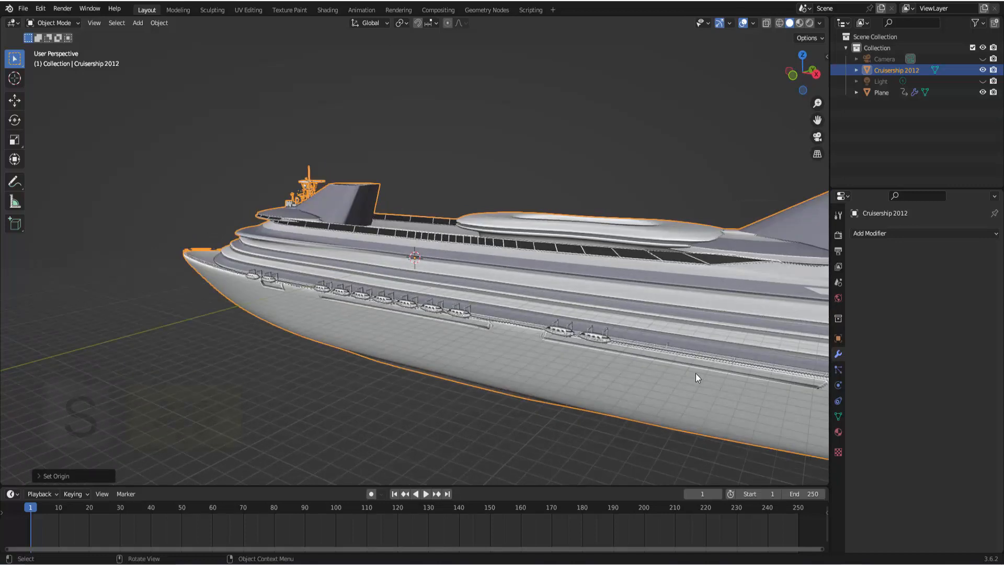
{"action": "key", "text": "s"}
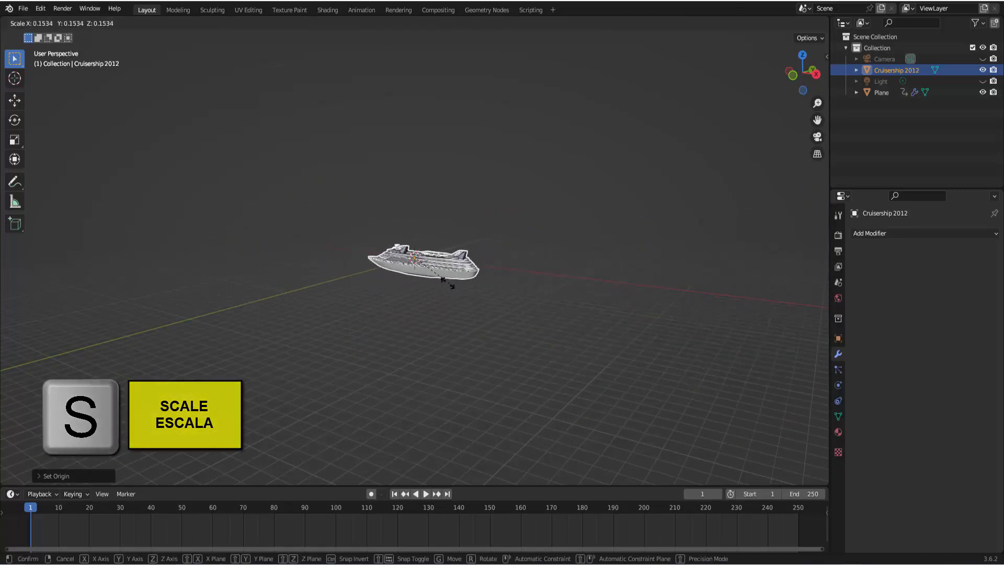
{"action": "left_click", "coordinate": [417, 265]}
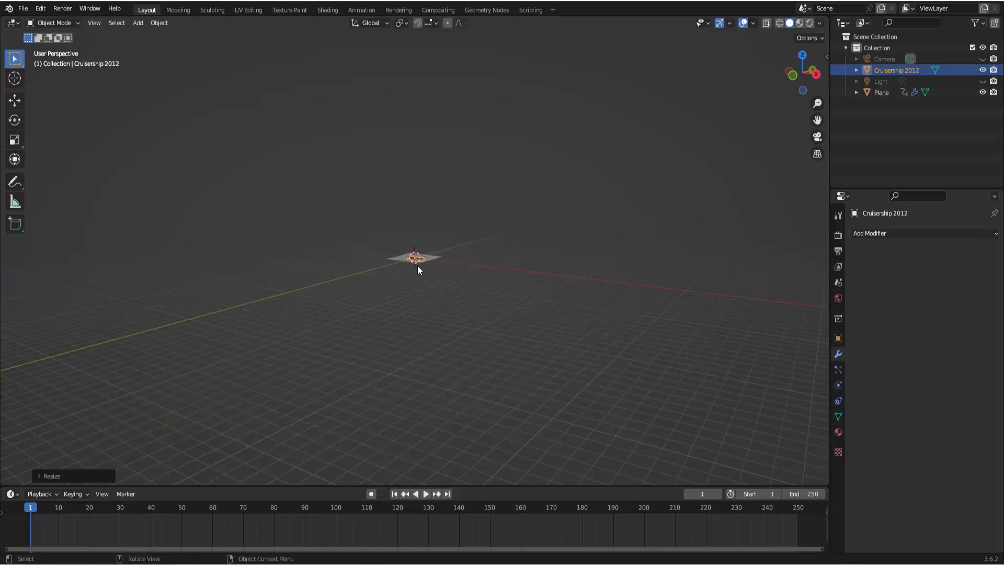
- Scale the cruise ship down further to about 0.42 of its size, in proportion to the waves
{"action": "scroll", "coordinate": [514, 286], "scroll_direction": "up", "scroll_amount": 5}
{"action": "scroll", "coordinate": [525, 296], "scroll_direction": "up", "scroll_amount": 2}
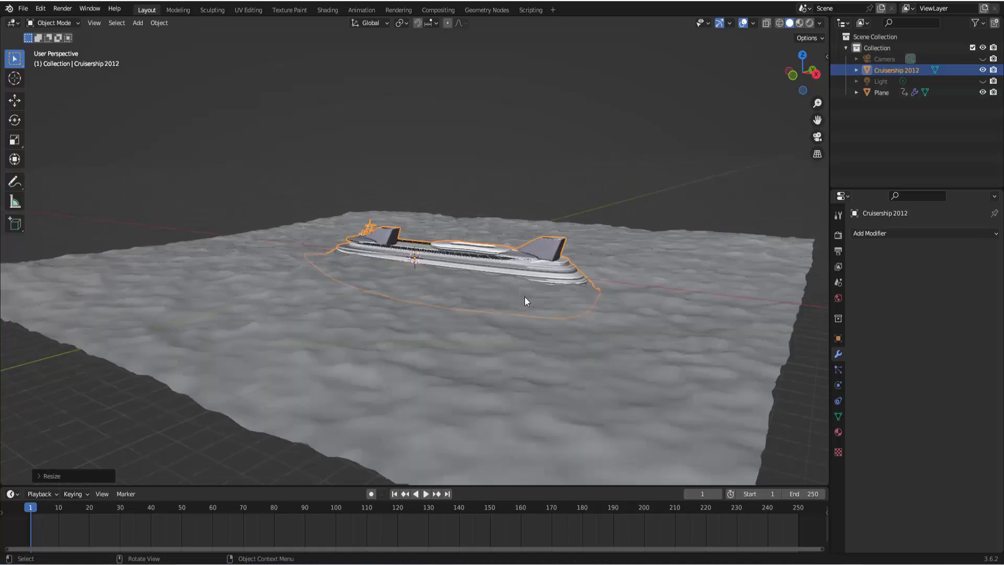
{"action": "key", "text": "s"}
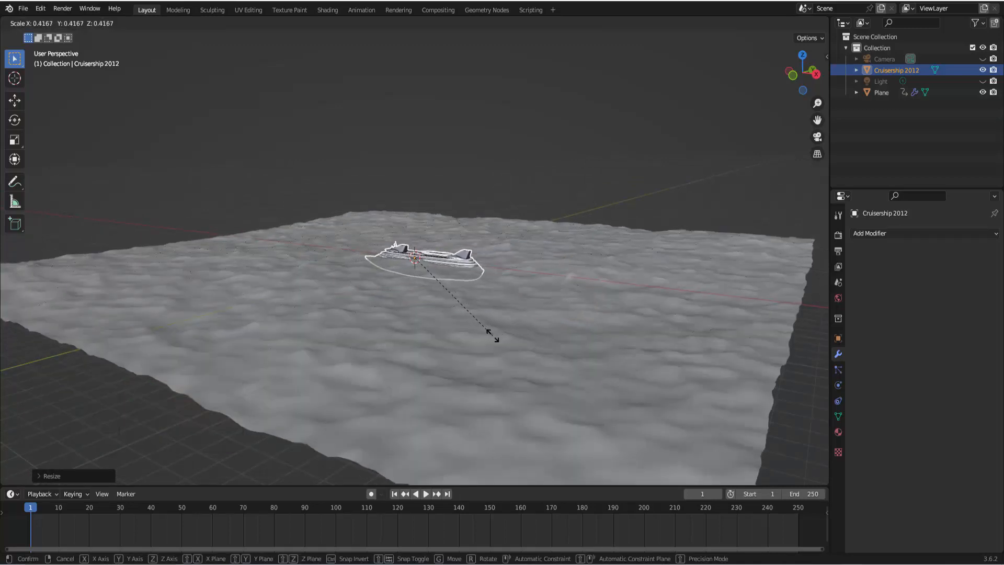
{"action": "left_click", "coordinate": [491, 334]}
- Position the ship on the water near the ocean's positive X edge and insert a Location keyframe at frame 1
{"action": "scroll", "coordinate": [531, 298], "scroll_direction": "up", "scroll_amount": 1}
{"action": "scroll", "coordinate": [531, 298], "scroll_direction": "down", "scroll_amount": 2}
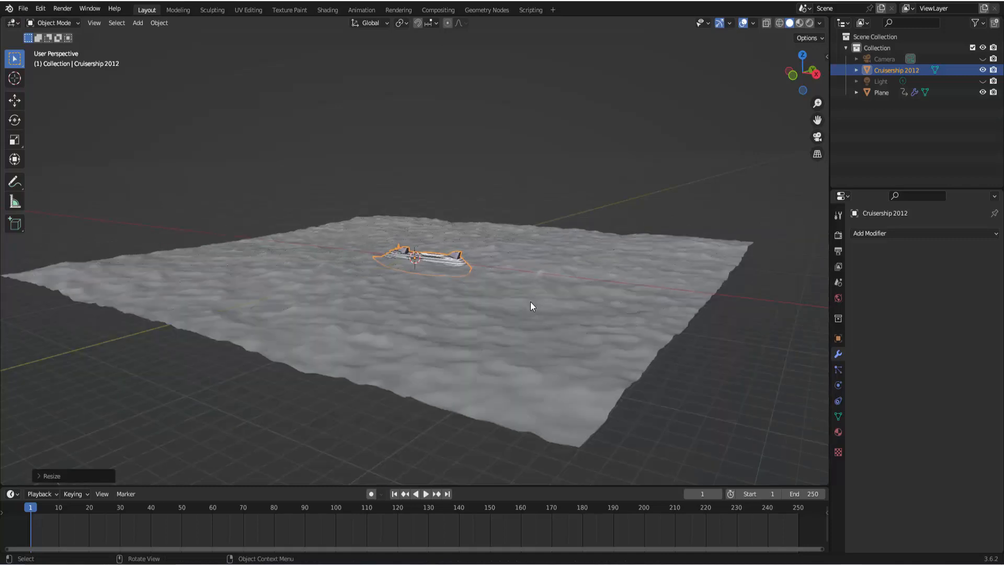
{"action": "middle_click_drag", "start_coordinate": [514, 315], "coordinate": [506, 329]}
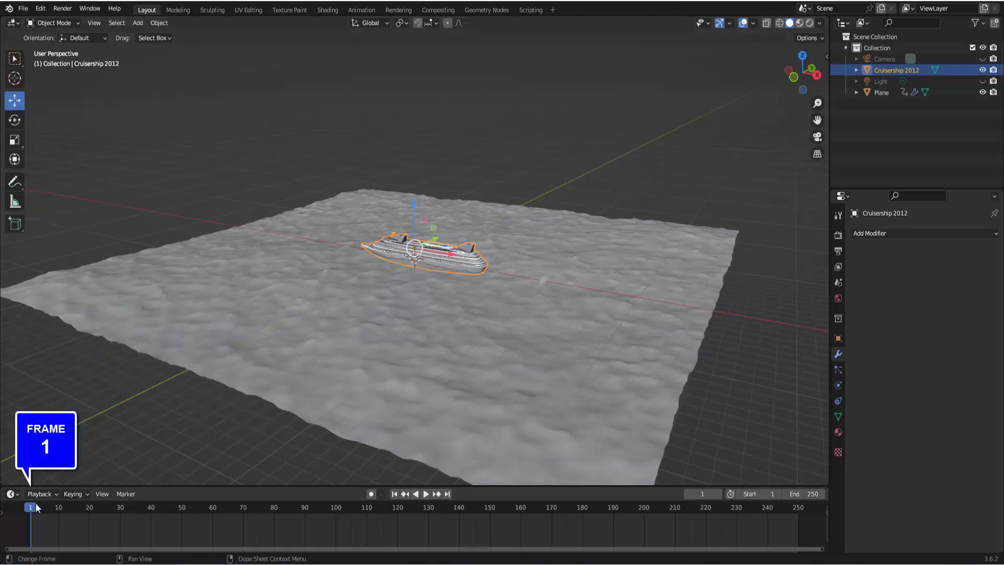
{"action": "left_click_drag", "start_coordinate": [451, 255], "coordinate": [650, 311]}
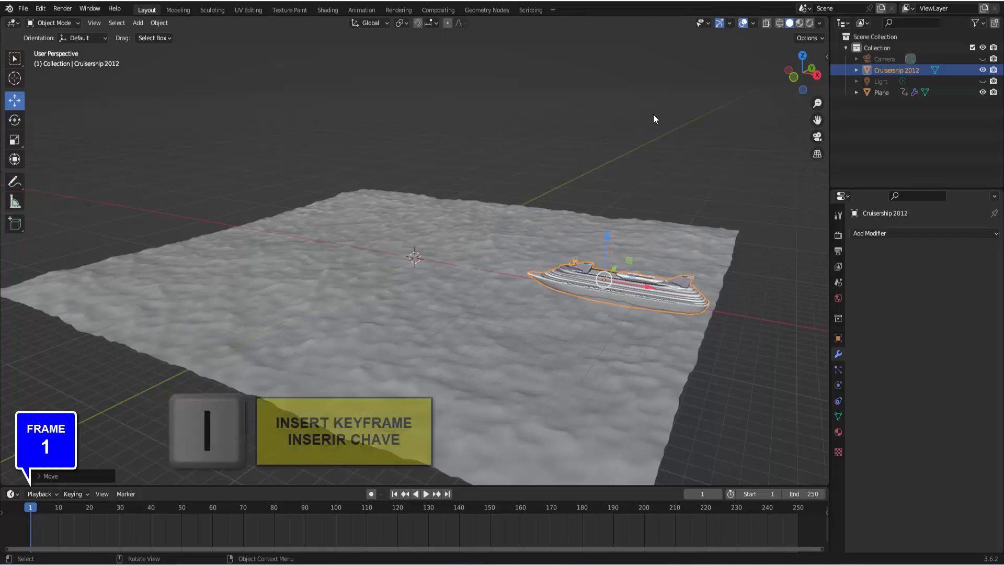
{"action": "key", "text": "i"}
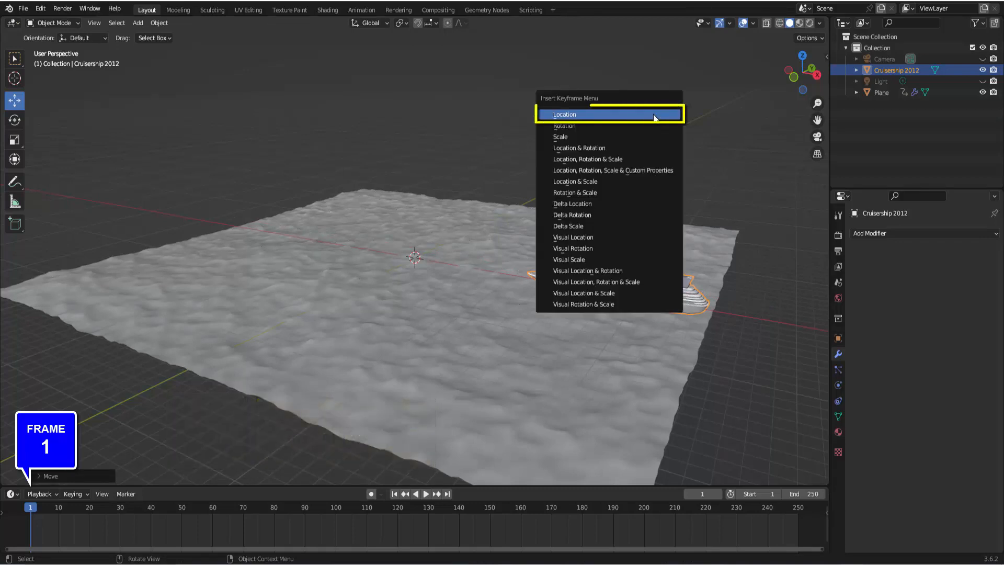
{"action": "left_click", "coordinate": [589, 115]}
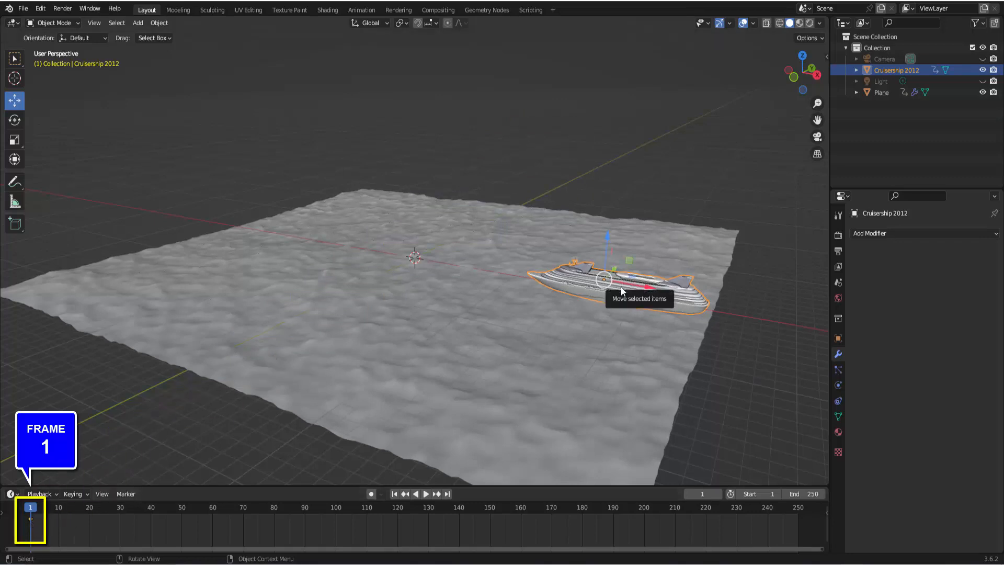
- At frame 200, move the ship along the X axis to the opposite side of the ocean and insert a Location keyframe
{"action": "left_click", "coordinate": [644, 506]}
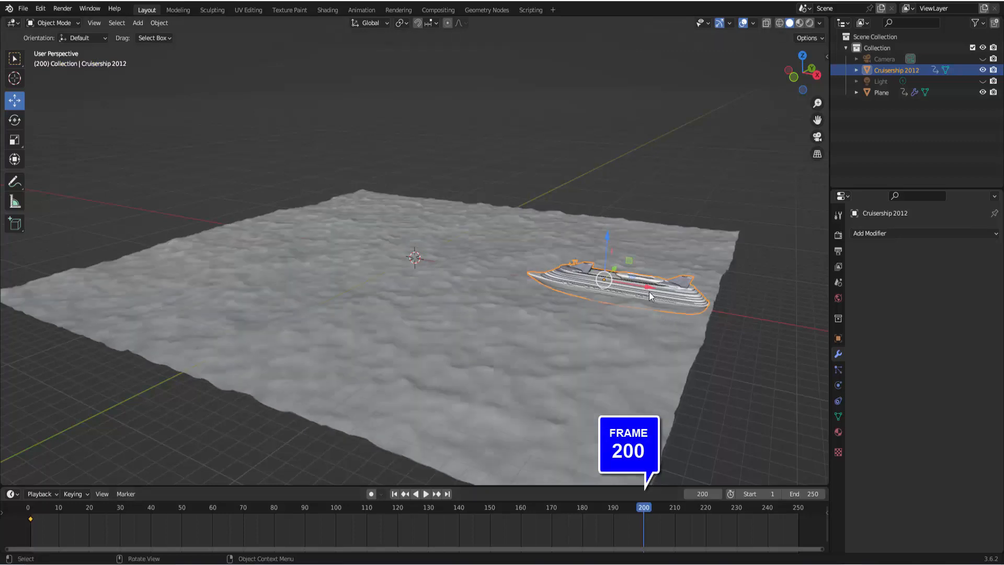
{"action": "left_click_drag", "start_coordinate": [649, 290], "coordinate": [318, 236]}
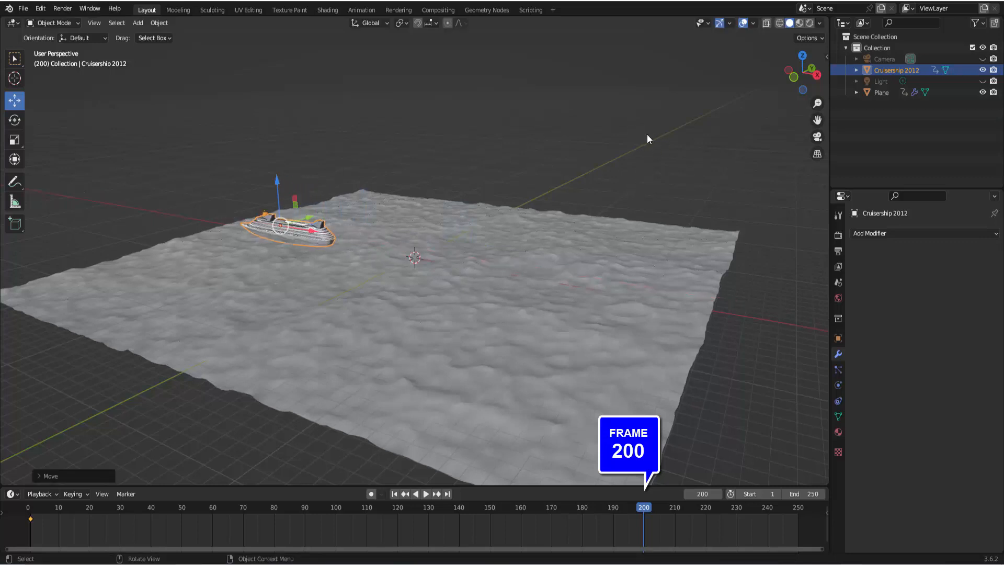
{"action": "key", "text": "i"}
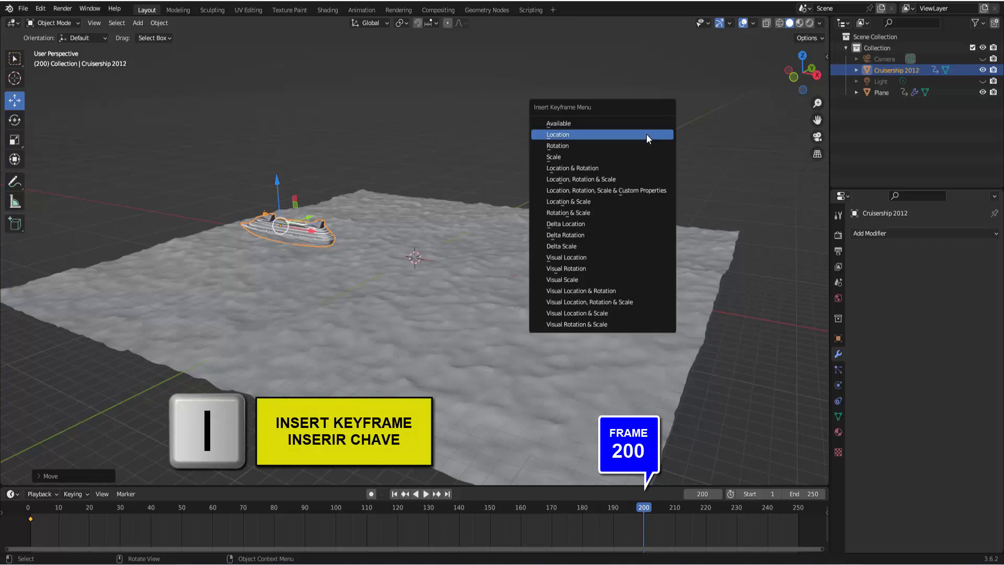
{"action": "left_click", "coordinate": [646, 133]}
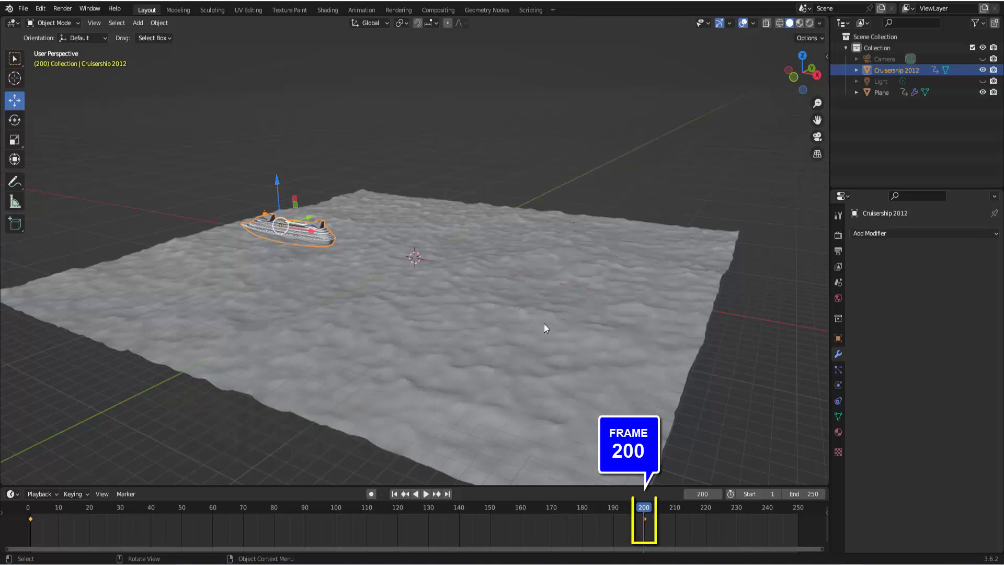
- Return to the first frame, play the animation to check the ship crossing the ocean, and stop playback
{"action": "left_click", "coordinate": [395, 494]}
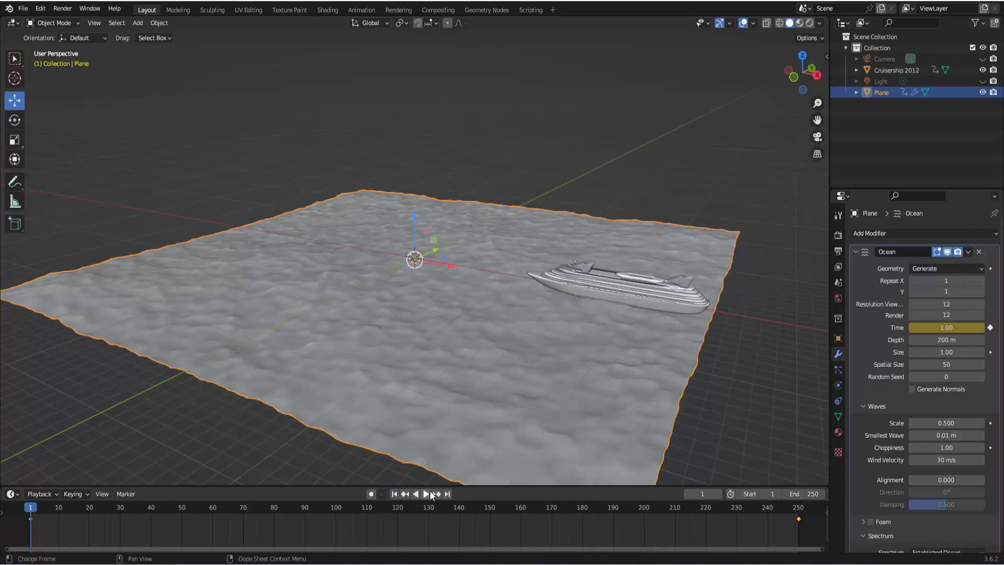
{"action": "left_click", "coordinate": [425, 493]}
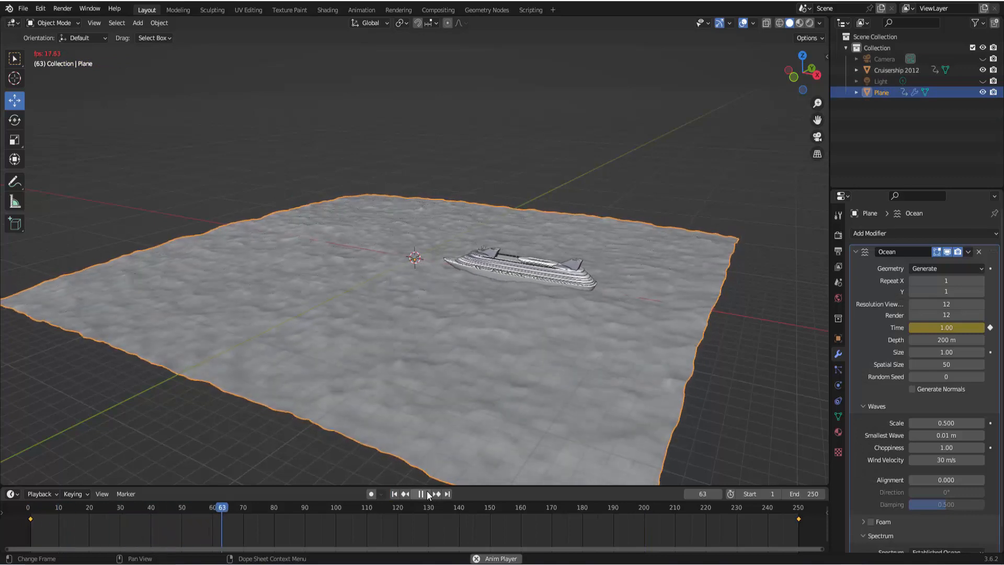
{"action": "scroll", "coordinate": [689, 356], "scroll_direction": "down", "scroll_amount": 3}
{"action": "key", "text": "space"}
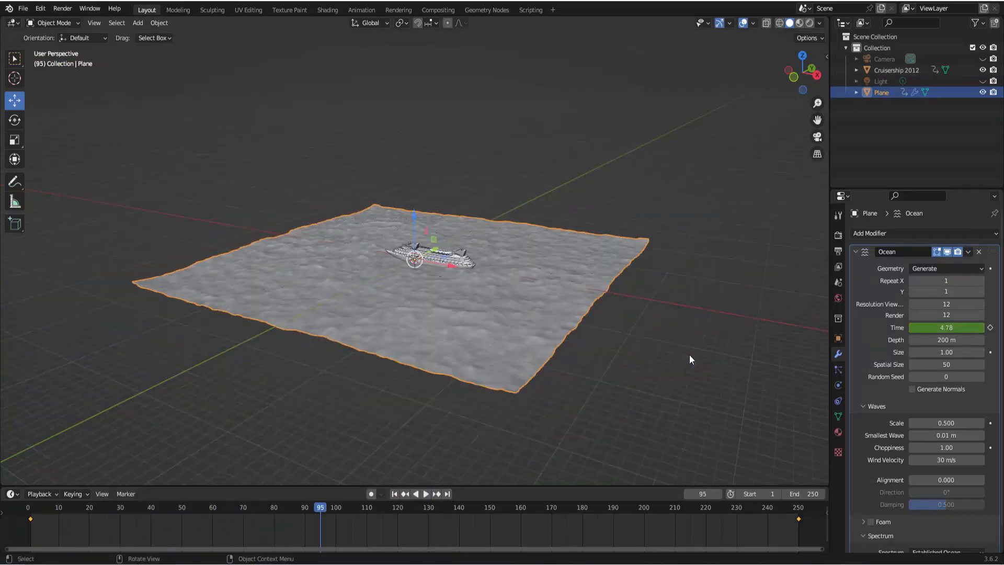
{"action": "scroll", "coordinate": [689, 356], "scroll_direction": "down", "scroll_amount": 1}
{"action": "middle_click_drag", "start_coordinate": [690, 356], "coordinate": [706, 364]}
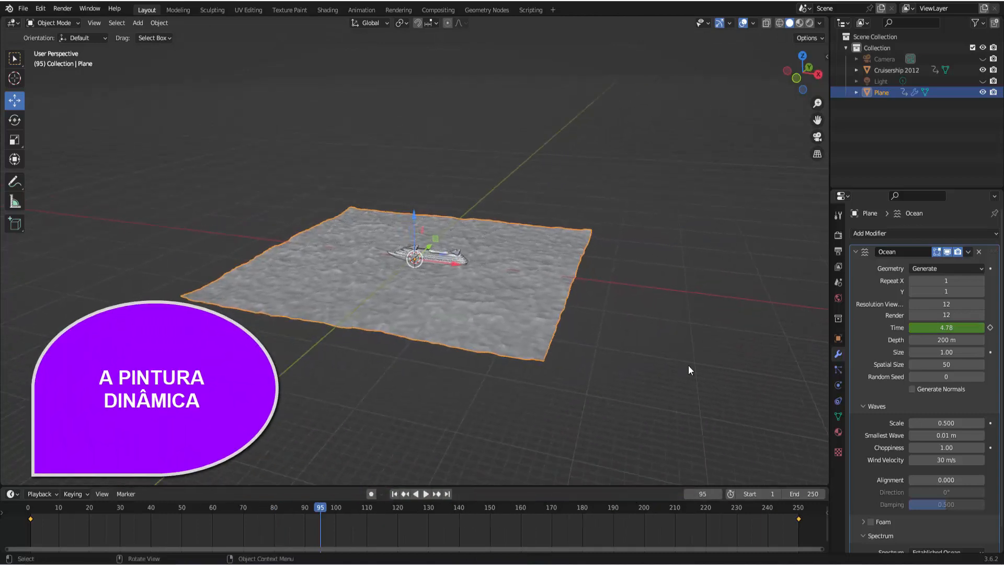
{"action": "scroll", "coordinate": [690, 366], "scroll_direction": "up", "scroll_amount": 3}
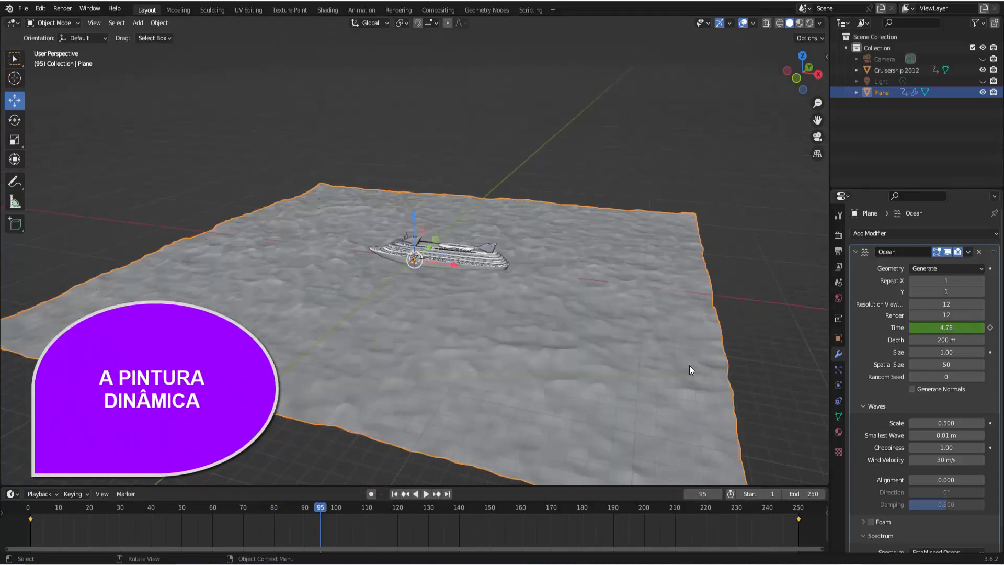
{"action": "scroll", "coordinate": [690, 366], "scroll_direction": "down", "scroll_amount": 2}
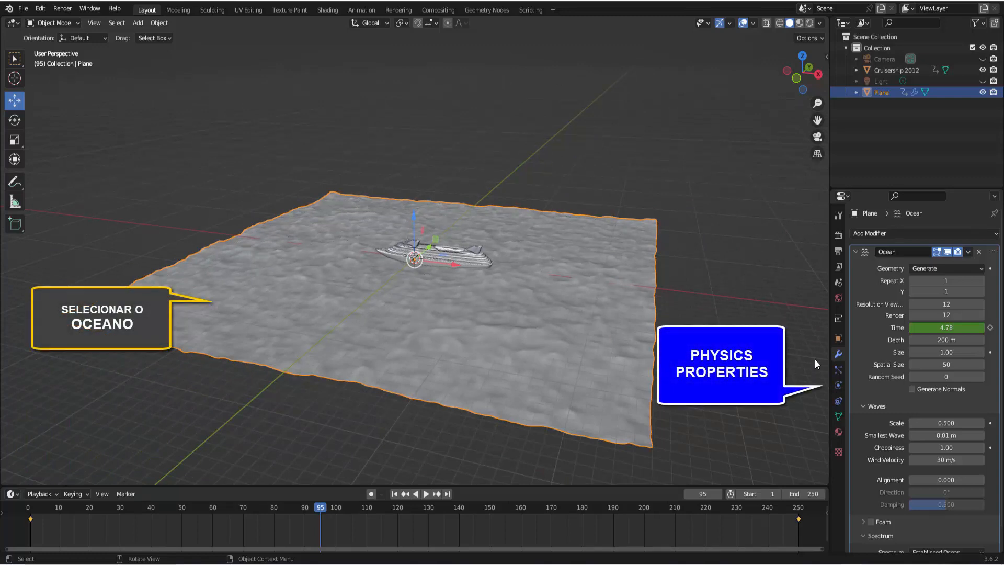
- Enable Dynamic Paint physics on the ocean plane with type Canvas and add the canvas
{"action": "left_click", "coordinate": [839, 385]}
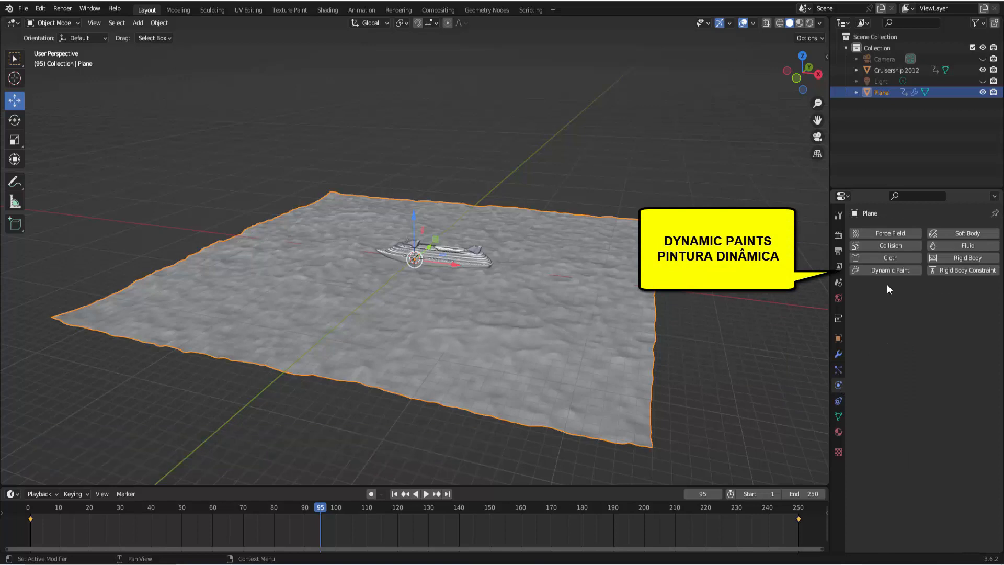
{"action": "left_click", "coordinate": [889, 270]}
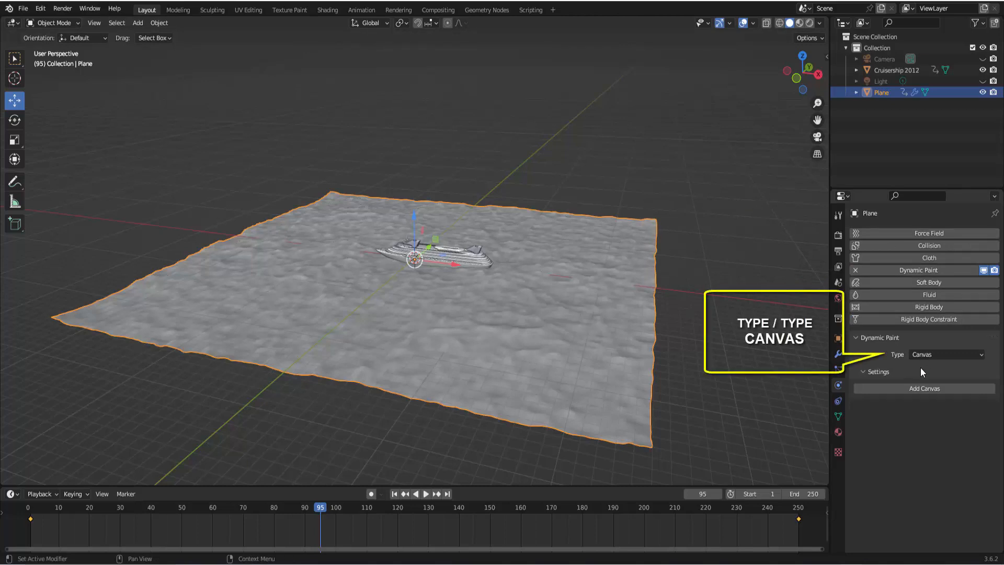
{"action": "left_click", "coordinate": [924, 388]}
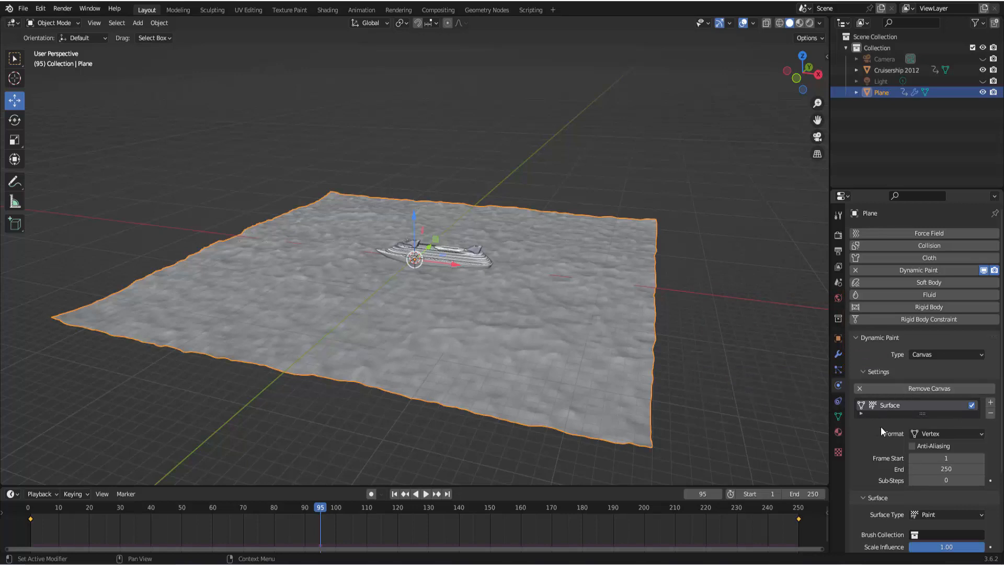
- Set the surface type of the ocean's first Dynamic Paint canvas surface to Waves
{"action": "scroll", "coordinate": [880, 426], "scroll_direction": "down", "scroll_amount": 5}
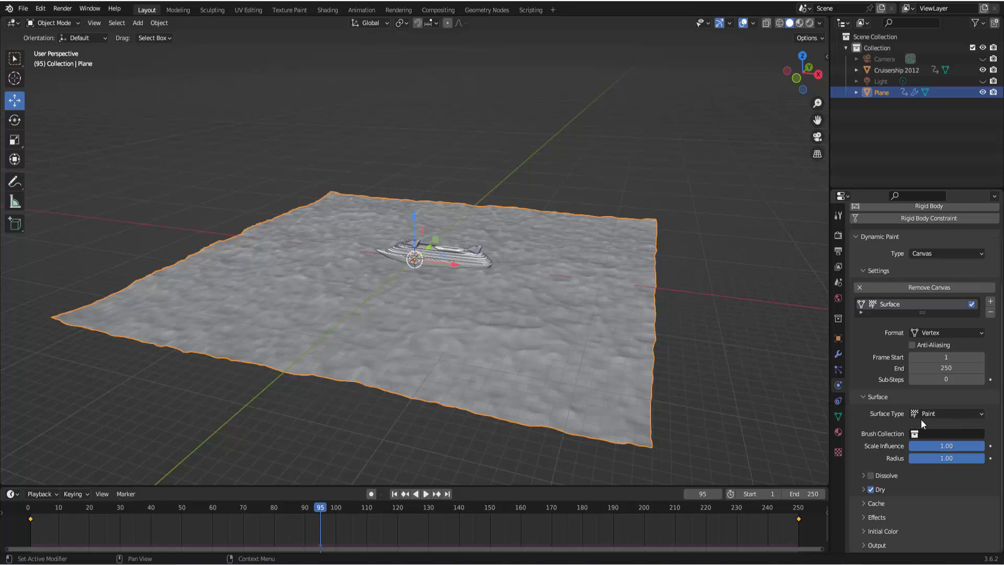
{"action": "left_click", "coordinate": [942, 412]}
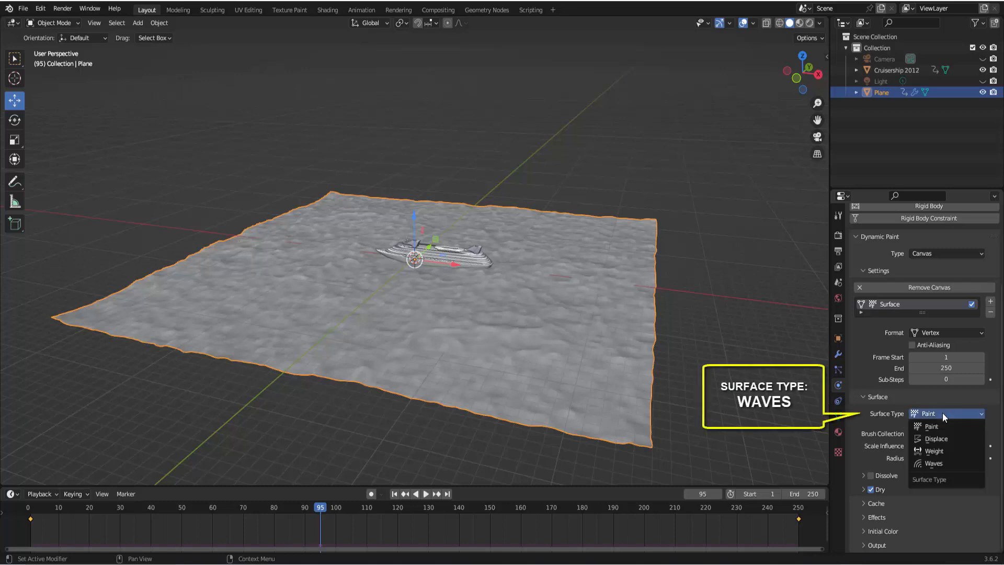
{"action": "left_click", "coordinate": [935, 462]}
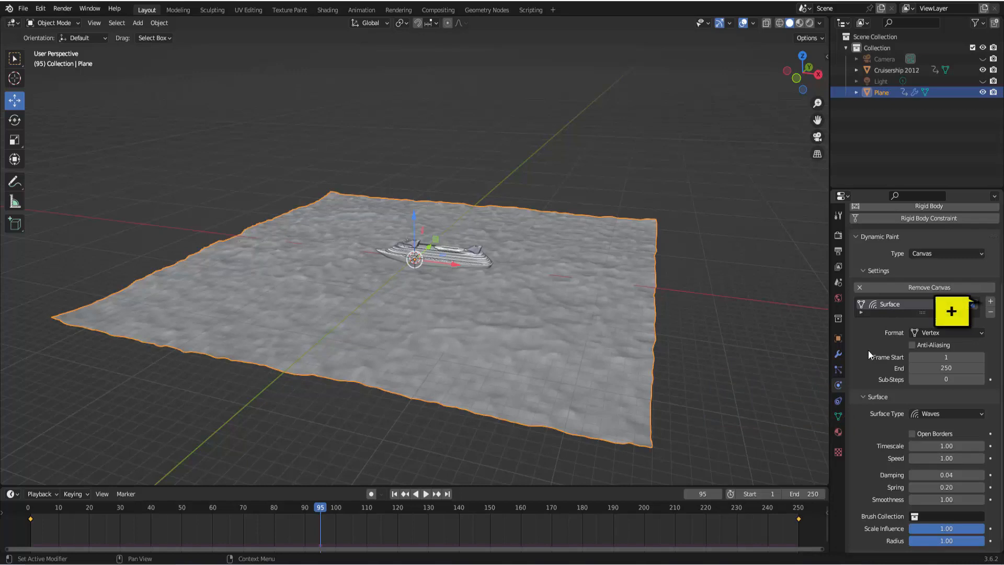
- Add a second surface to the ocean's Dynamic Paint canvas with Paint as its surface type
{"action": "left_click", "coordinate": [990, 302]}
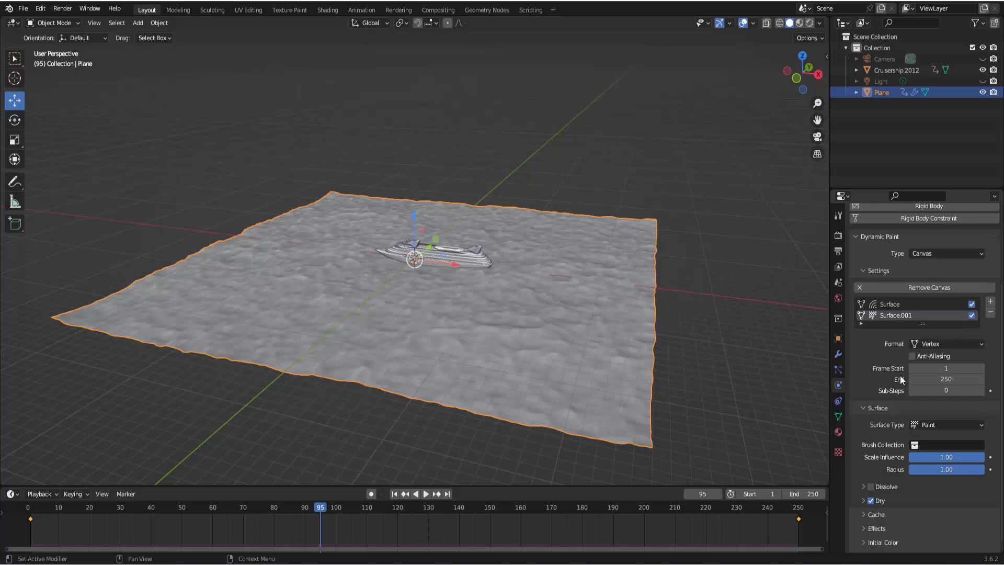
{"action": "left_click", "coordinate": [935, 424]}
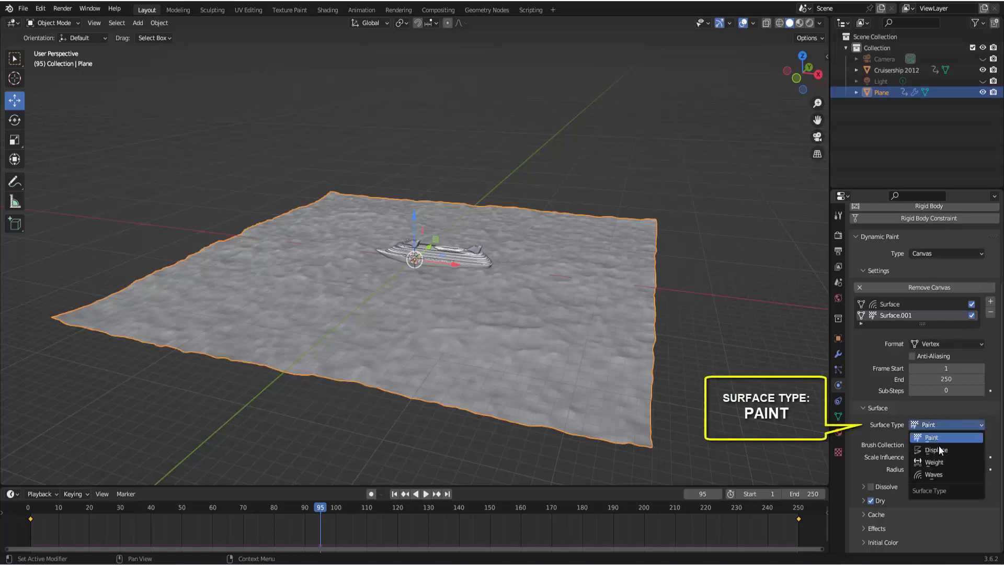
{"action": "left_click", "coordinate": [938, 437]}
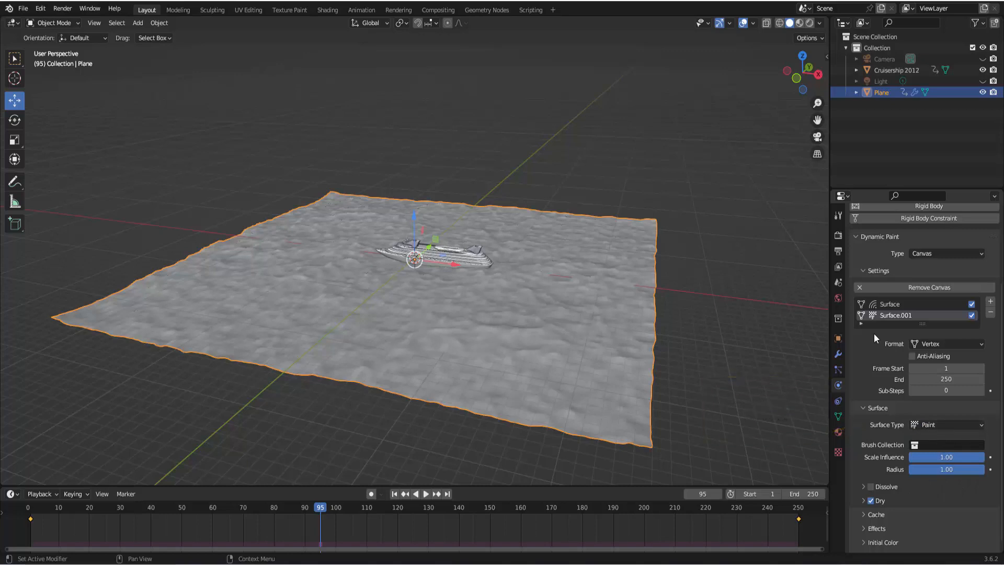
- Enable the Spread effect on the ocean canvas's Paint surface and set its speed to 0.3
{"action": "left_click", "coordinate": [888, 304]}
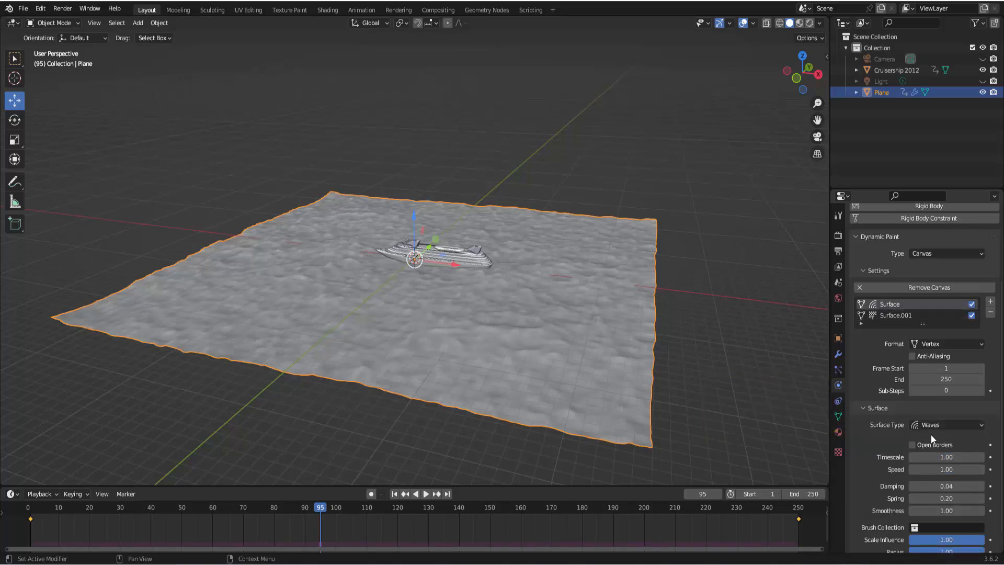
{"action": "left_click", "coordinate": [898, 315]}
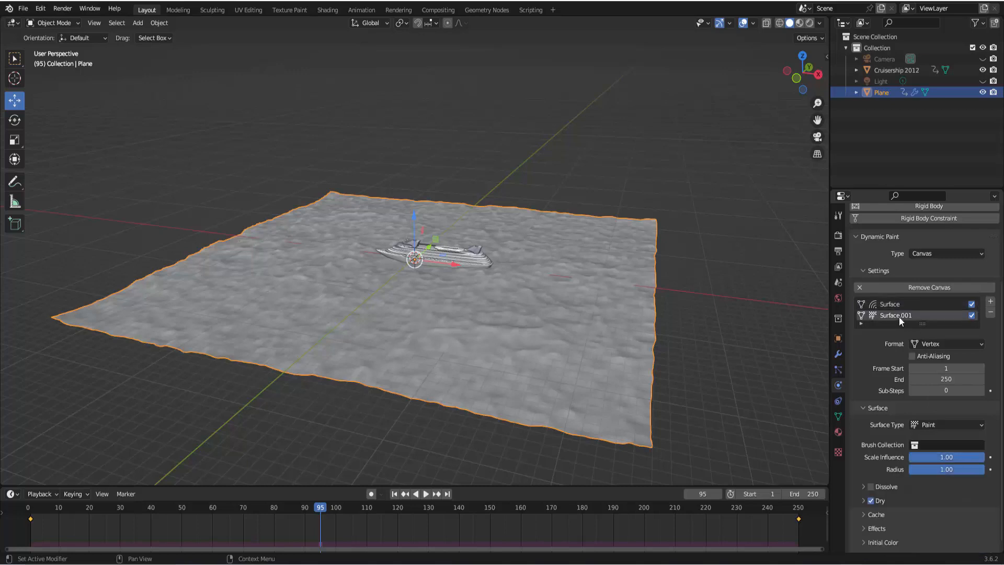
{"action": "scroll", "coordinate": [865, 506], "scroll_direction": "down", "scroll_amount": 1}
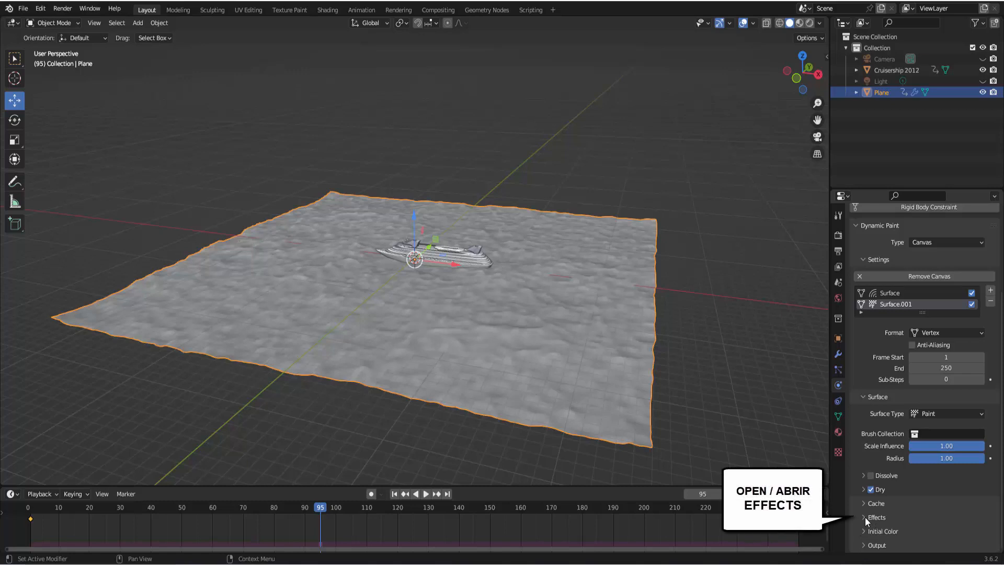
{"action": "left_click", "coordinate": [865, 517]}
{"action": "scroll", "coordinate": [864, 515], "scroll_direction": "down", "scroll_amount": 3}
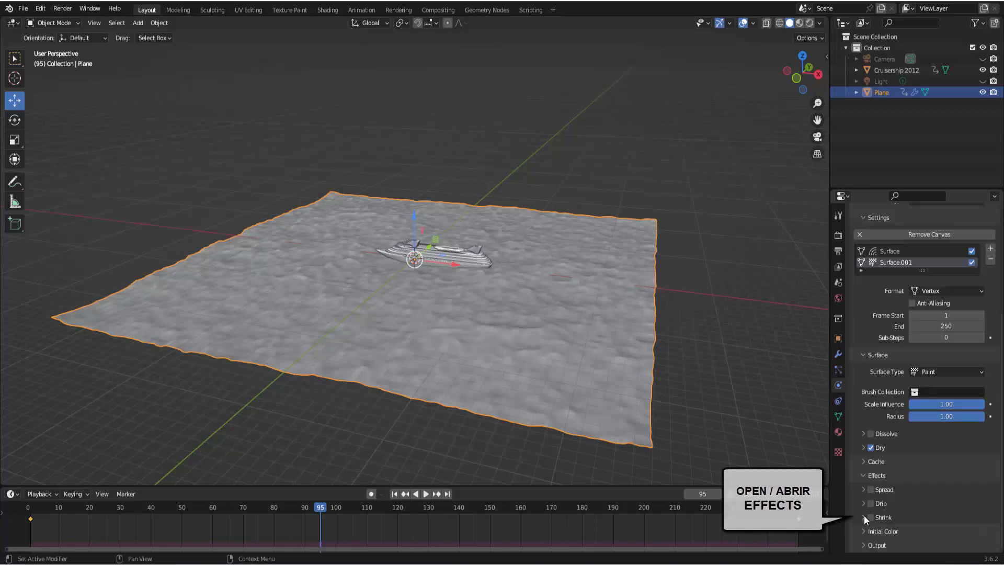
{"action": "left_click", "coordinate": [870, 489]}
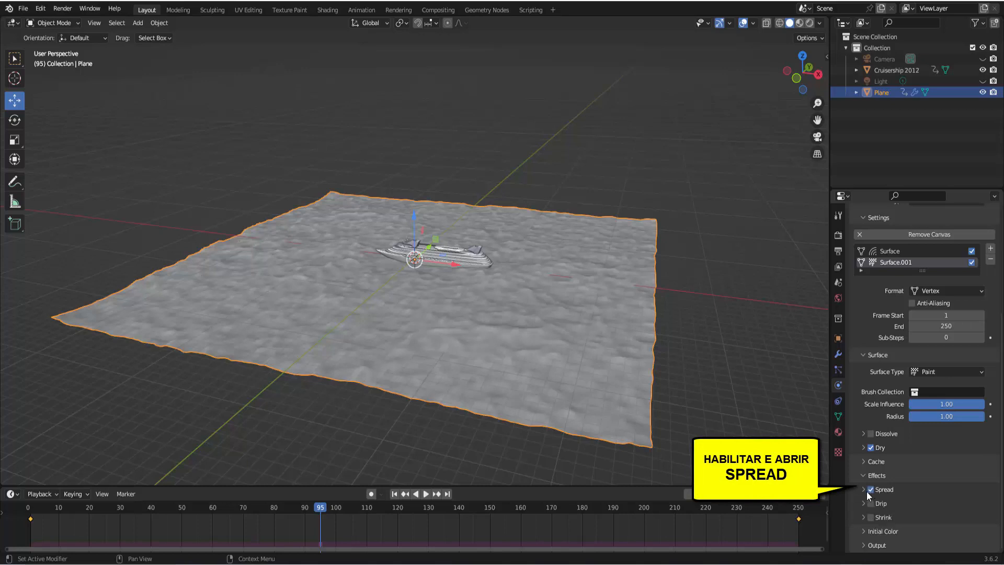
{"action": "left_click", "coordinate": [864, 490]}
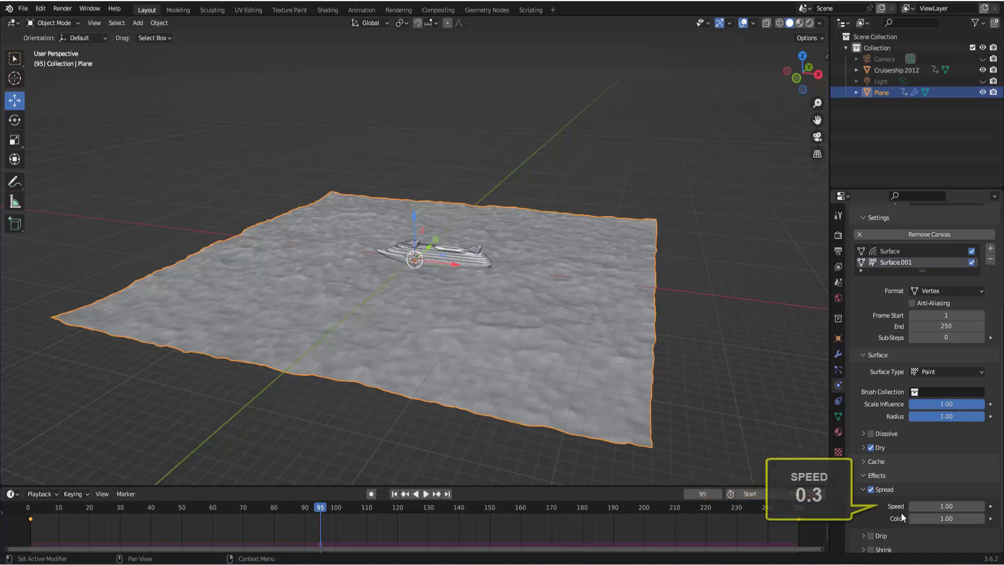
{"action": "left_click", "coordinate": [947, 505]}
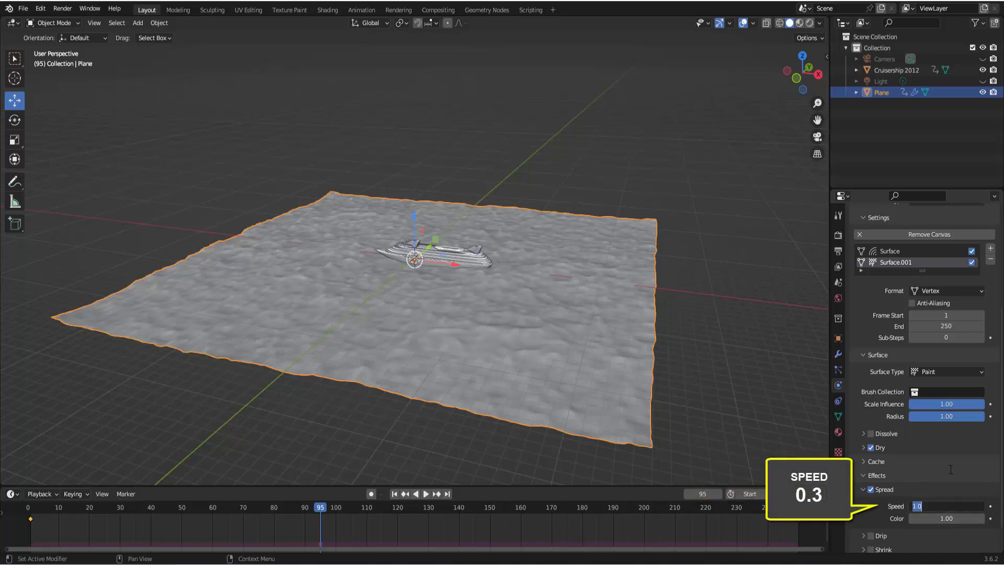
{"action": "type", "text": "0.3"}
{"action": "key", "text": "Return"}
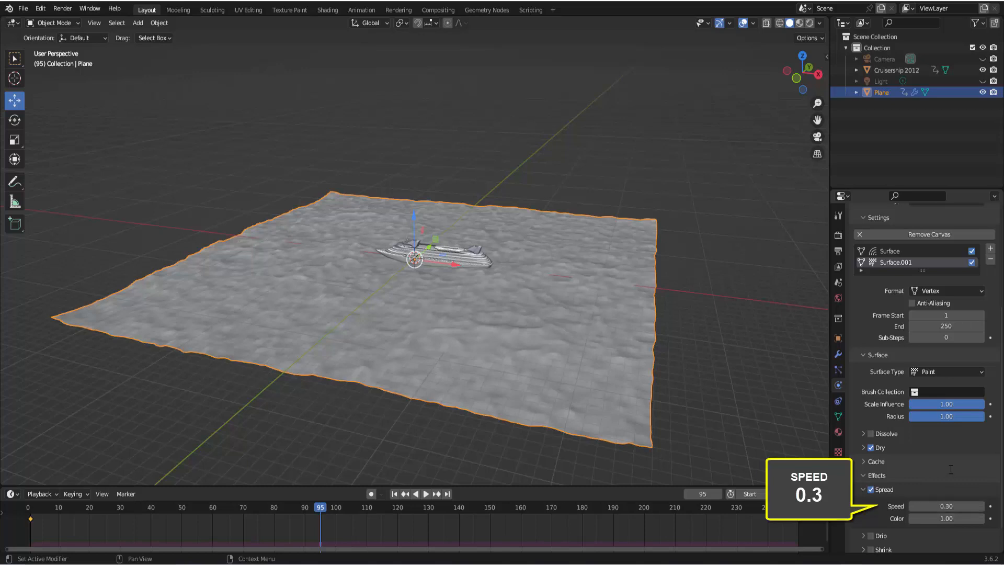
{"action": "left_click", "coordinate": [864, 489]}
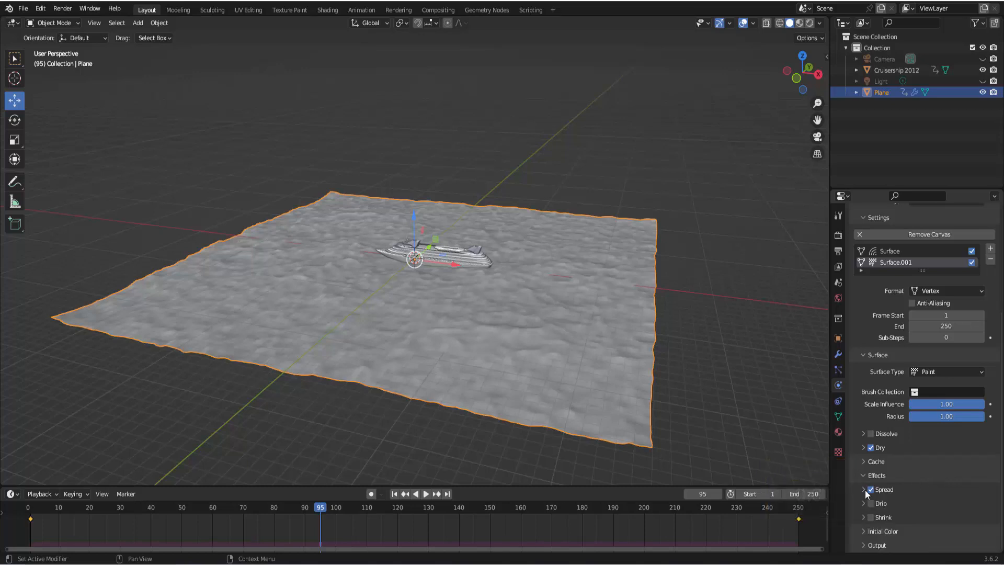
- Generate the dp_paintmap and dp_wetmap output layers for the ocean's Paint surface
{"action": "left_click", "coordinate": [864, 545]}
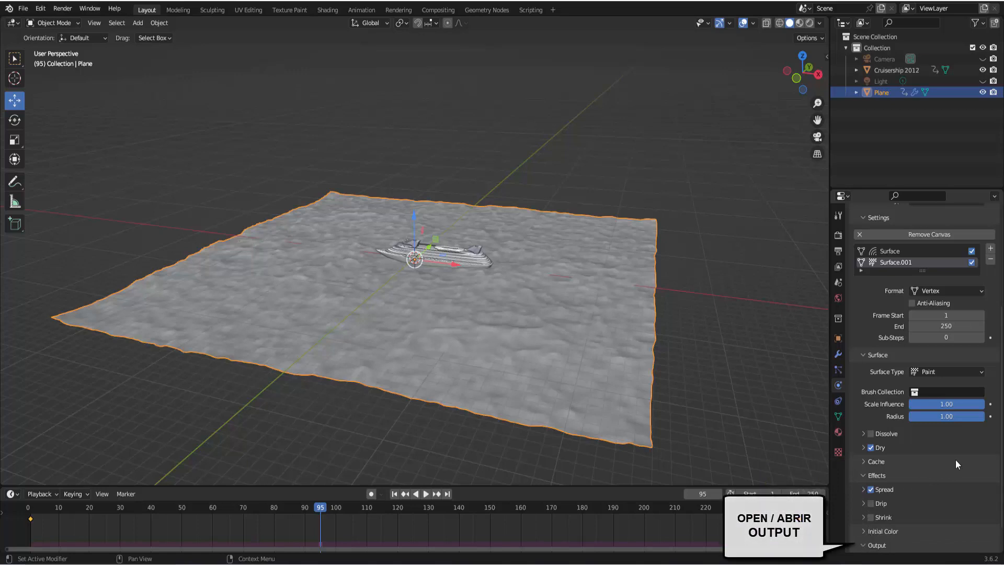
{"action": "scroll", "coordinate": [957, 458], "scroll_direction": "down", "scroll_amount": 2}
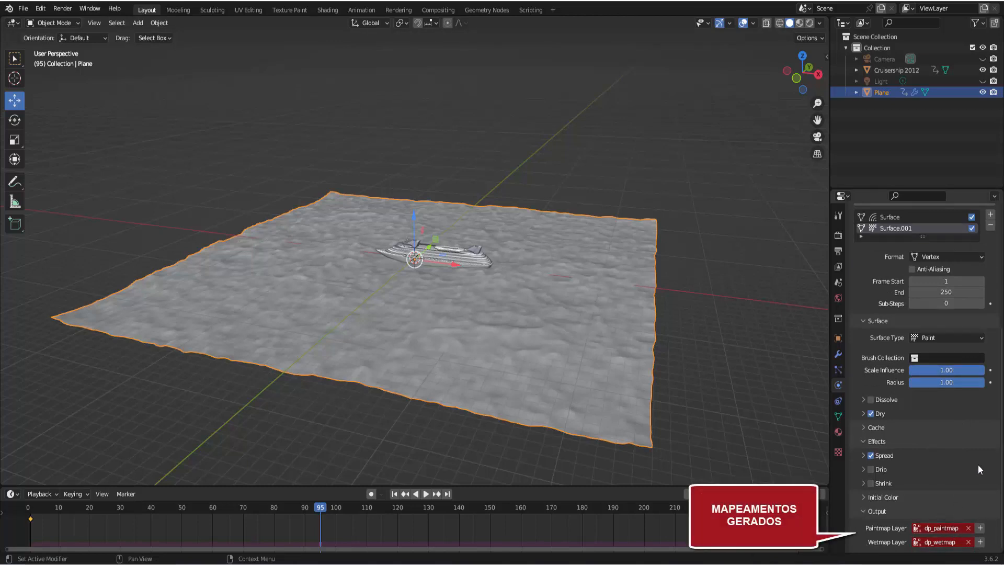
{"action": "left_click", "coordinate": [980, 528]}
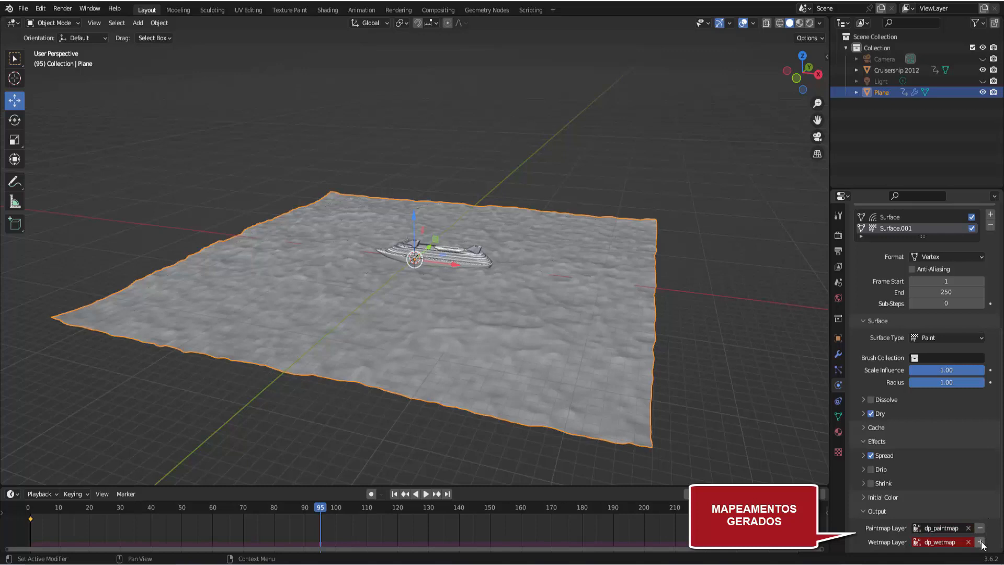
{"action": "left_click", "coordinate": [981, 542]}
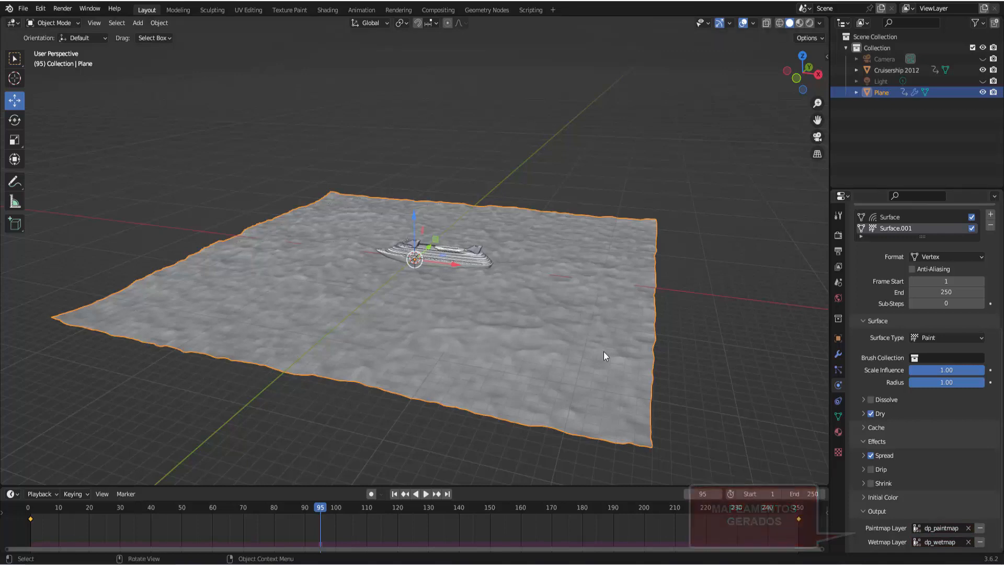
- Make dp_wetmap the active color attribute of the ocean plane's mesh
{"action": "left_click", "coordinate": [840, 417]}
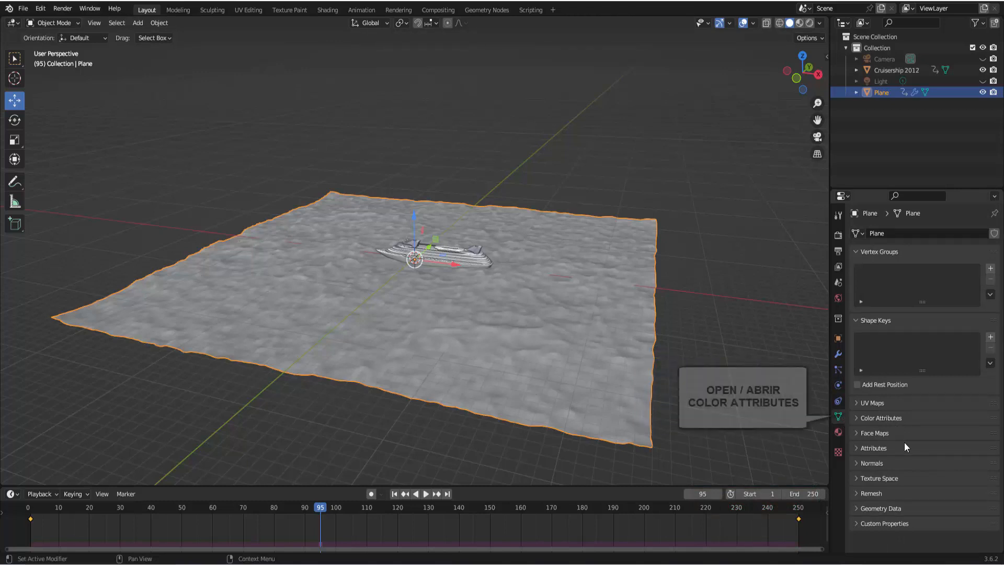
{"action": "left_click", "coordinate": [857, 417]}
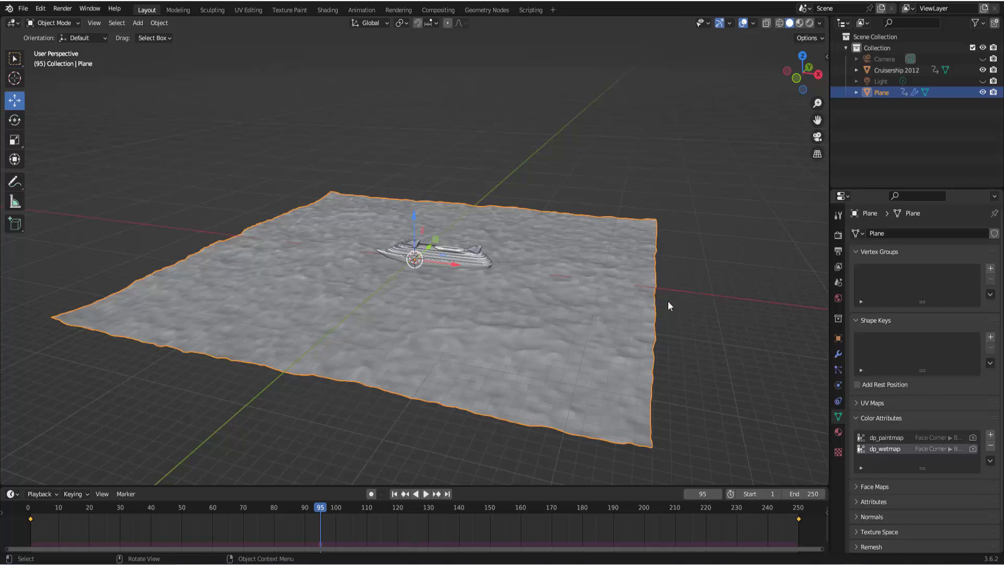
{"action": "left_click", "coordinate": [889, 449]}
- Enable Dynamic Paint physics on the cruise ship with type Brush and add the brush
{"action": "scroll", "coordinate": [525, 309], "scroll_direction": "up", "scroll_amount": 2}
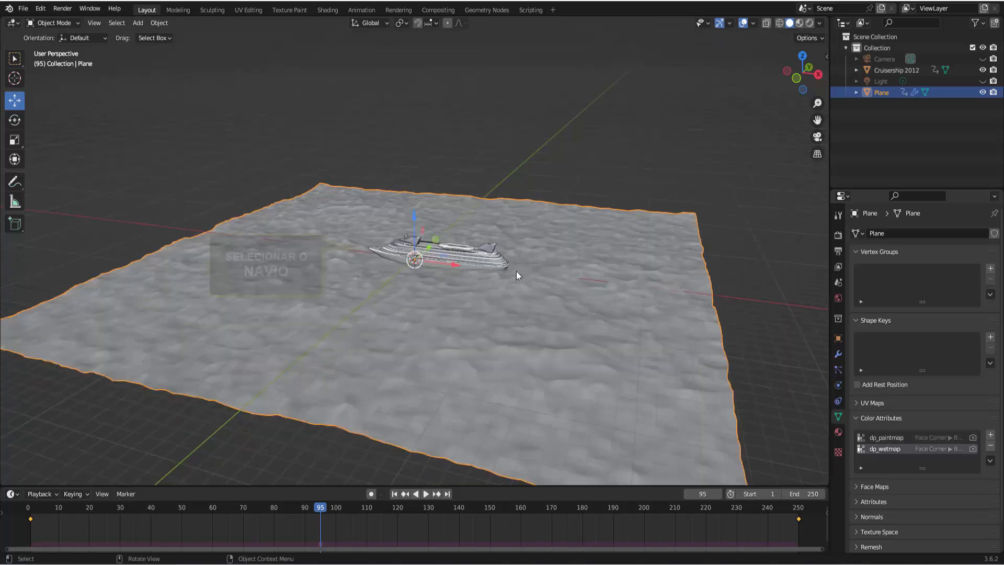
{"action": "left_click", "coordinate": [472, 250]}
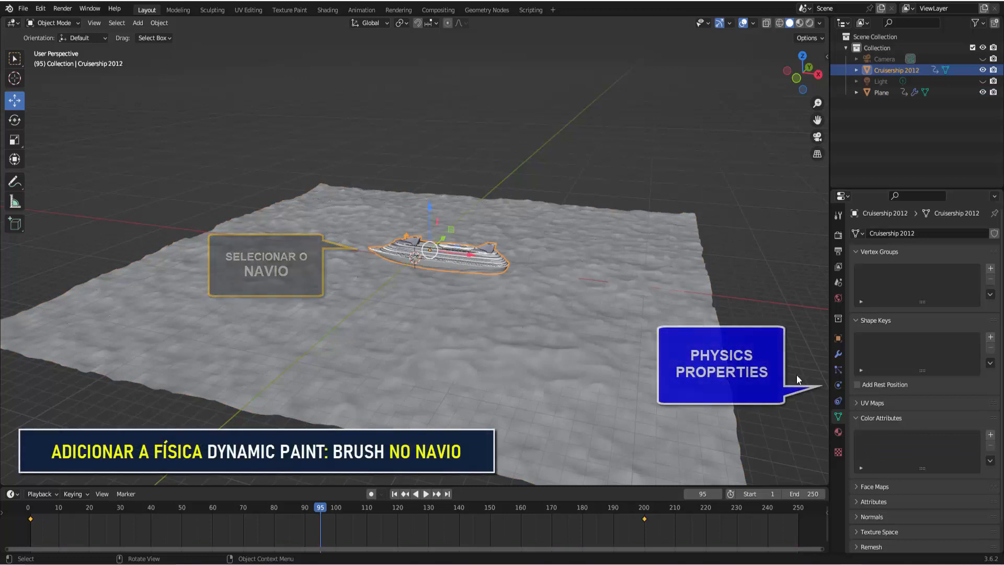
{"action": "left_click", "coordinate": [838, 385]}
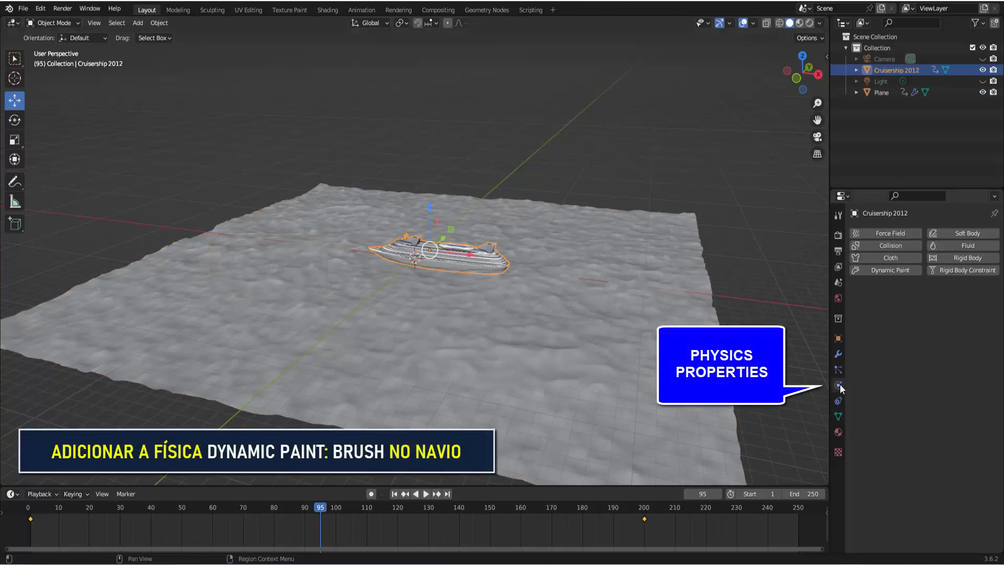
{"action": "left_click", "coordinate": [889, 269]}
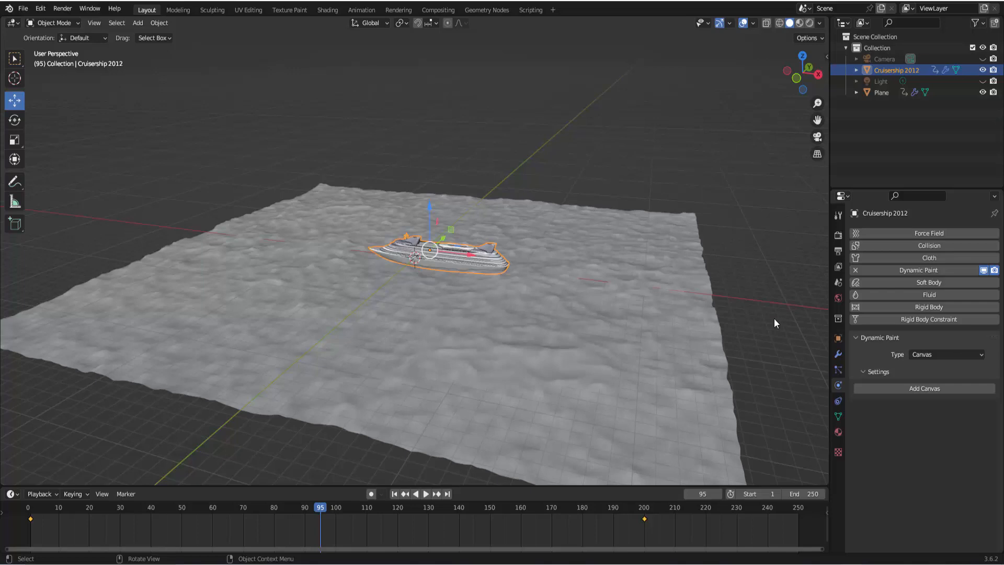
{"action": "left_click", "coordinate": [926, 355]}
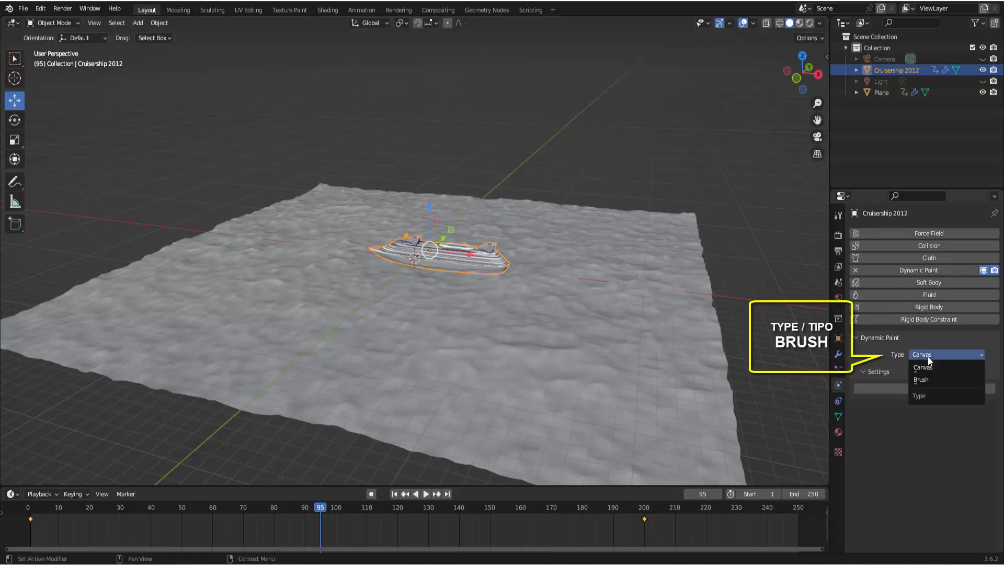
{"action": "left_click", "coordinate": [925, 379]}
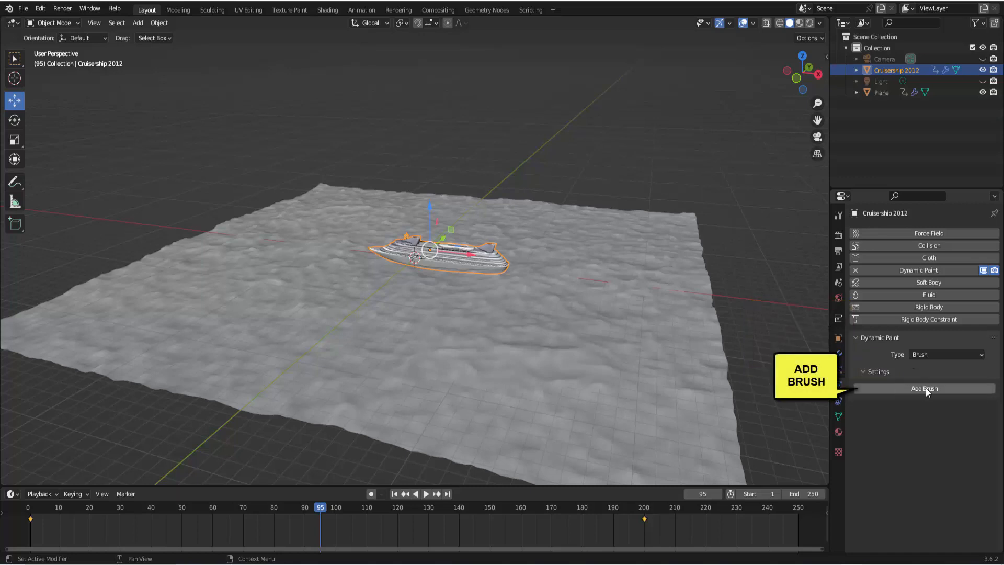
{"action": "left_click", "coordinate": [926, 389]}
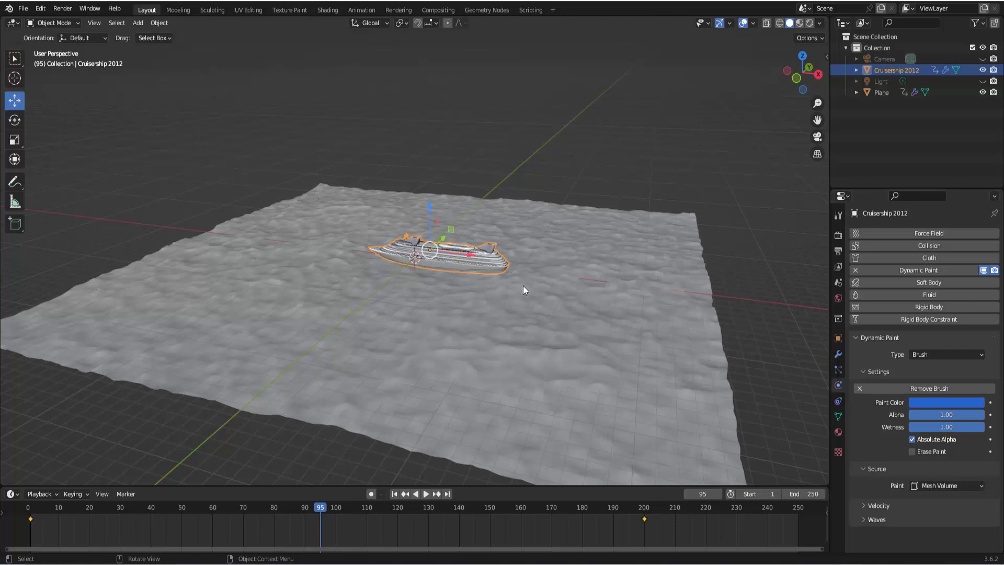
- Set the solid viewport color to Attribute and play the animation from frame 1 to about frame 85 to check the ship's painted trail
{"action": "left_click", "coordinate": [396, 495]}
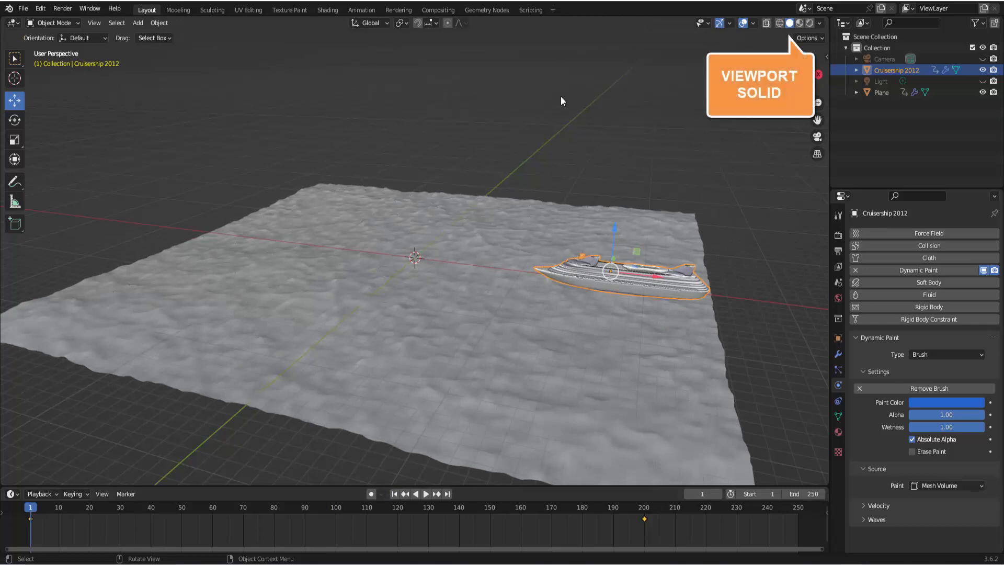
{"action": "left_click", "coordinate": [820, 23]}
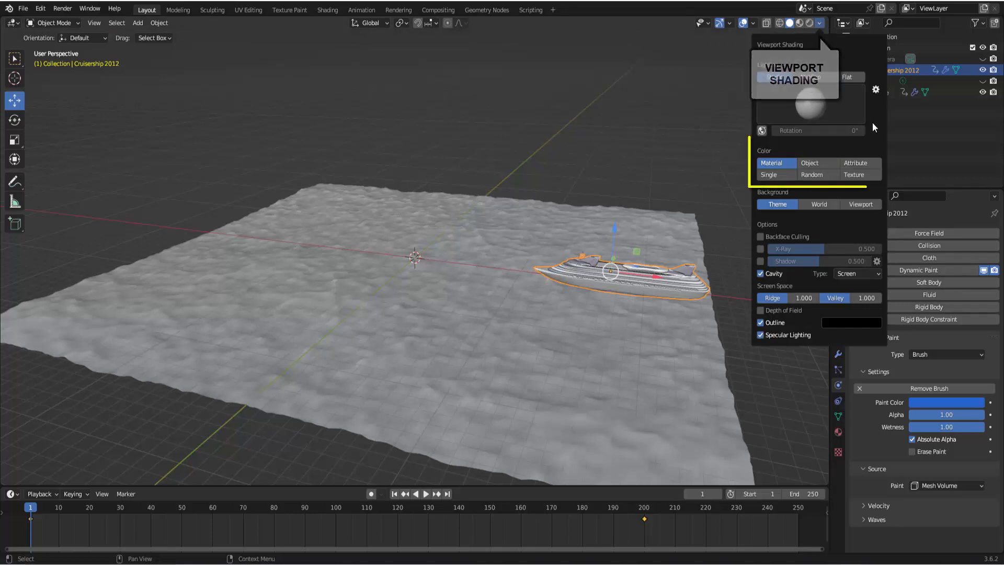
{"action": "left_click", "coordinate": [857, 164]}
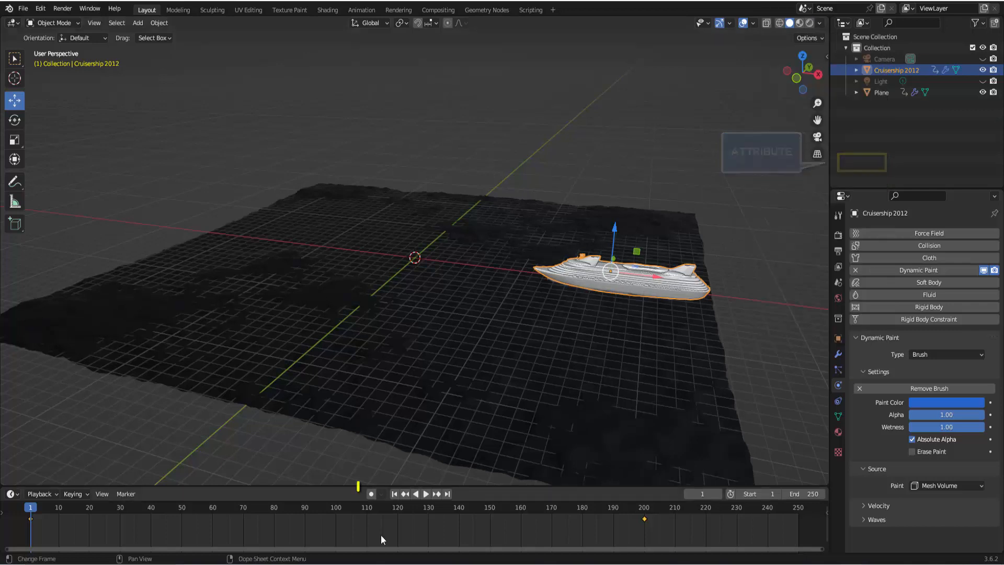
{"action": "left_click", "coordinate": [426, 494]}
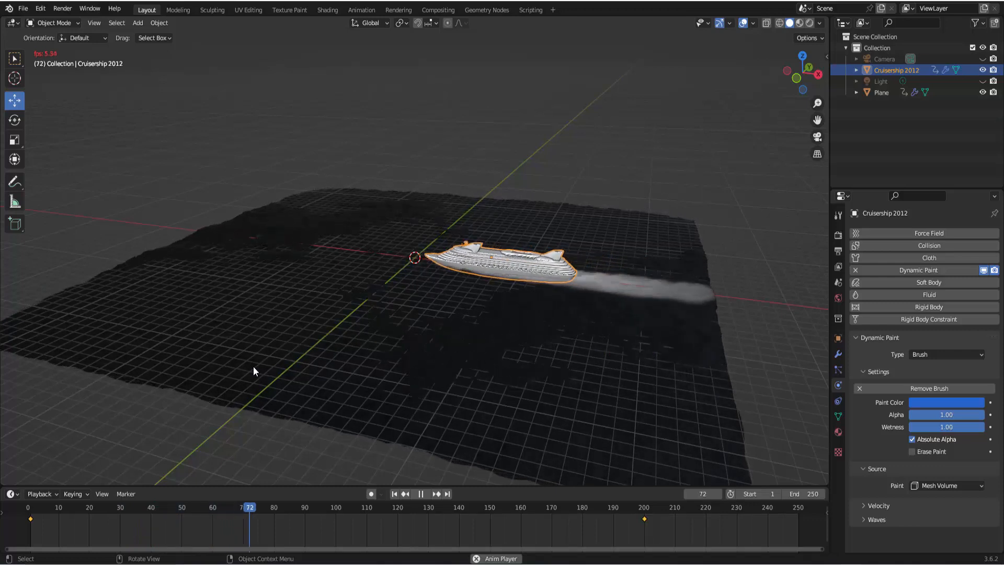
{"action": "left_click", "coordinate": [421, 494]}
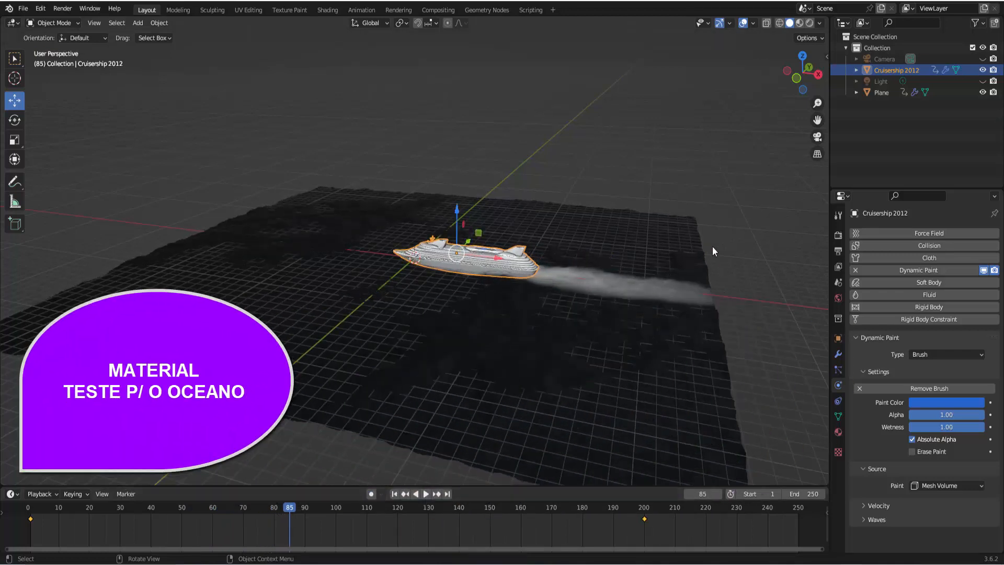
- Add a new material to the ocean plane
{"action": "left_click", "coordinate": [682, 235]}
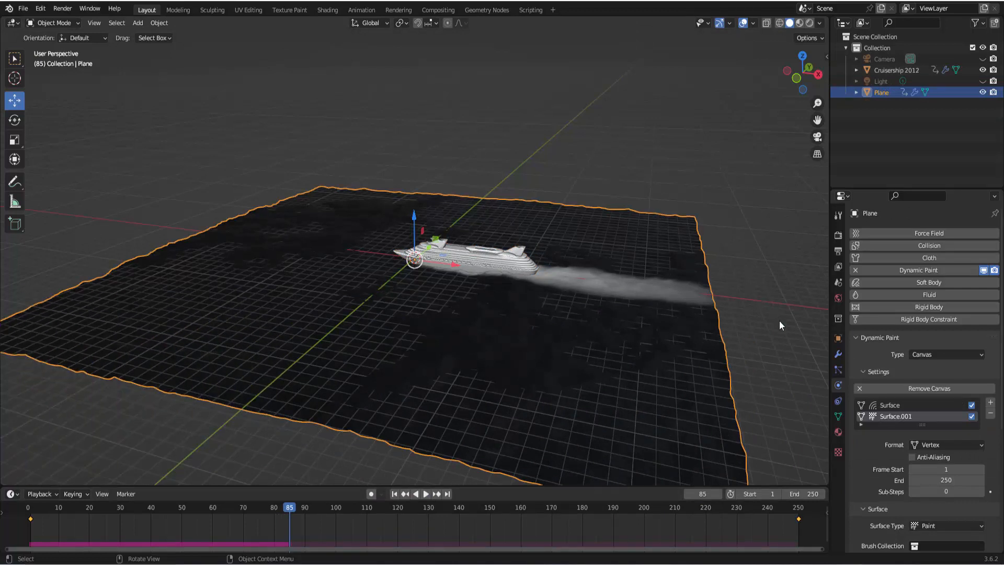
{"action": "left_click", "coordinate": [839, 431]}
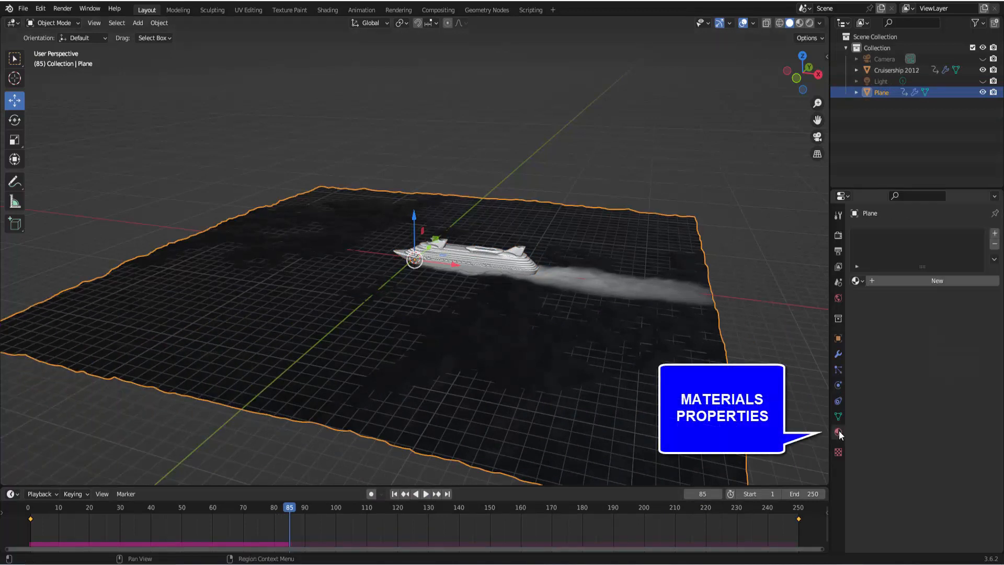
{"action": "left_click", "coordinate": [948, 277]}
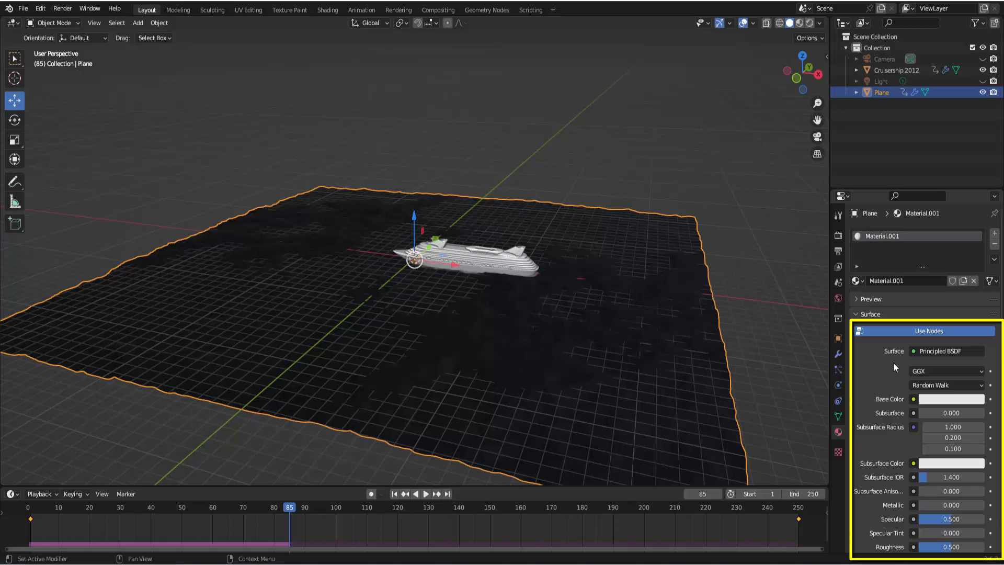
- Switch the viewport to Rendered shading and assign an Environment Texture to the world background color
{"action": "left_click", "coordinate": [810, 24]}
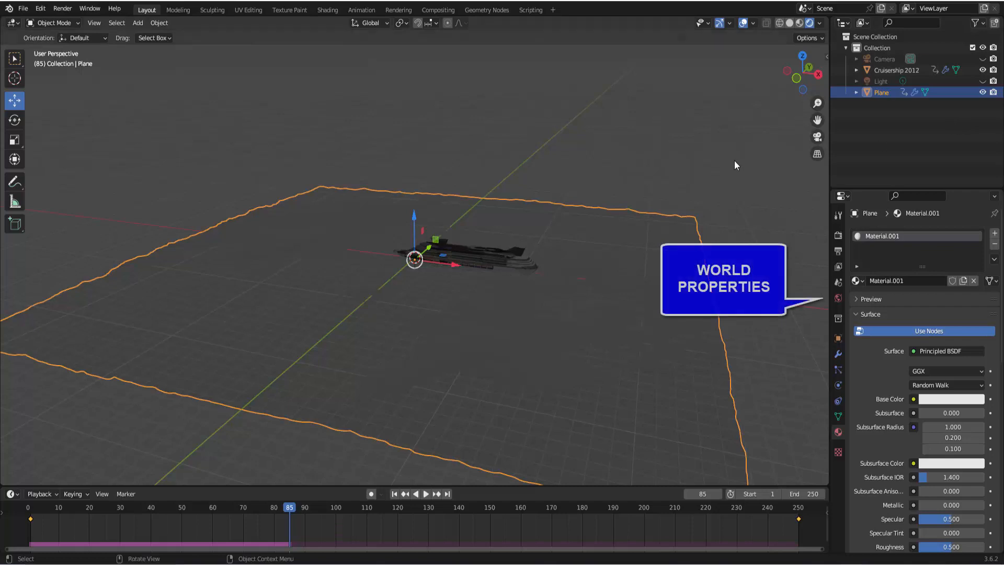
{"action": "left_click", "coordinate": [838, 298]}
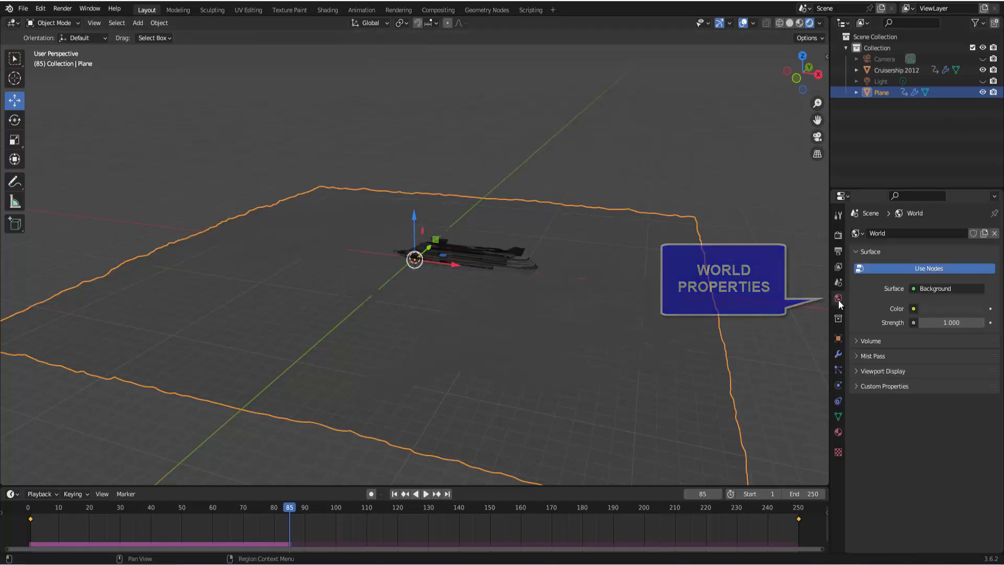
{"action": "left_click", "coordinate": [913, 309]}
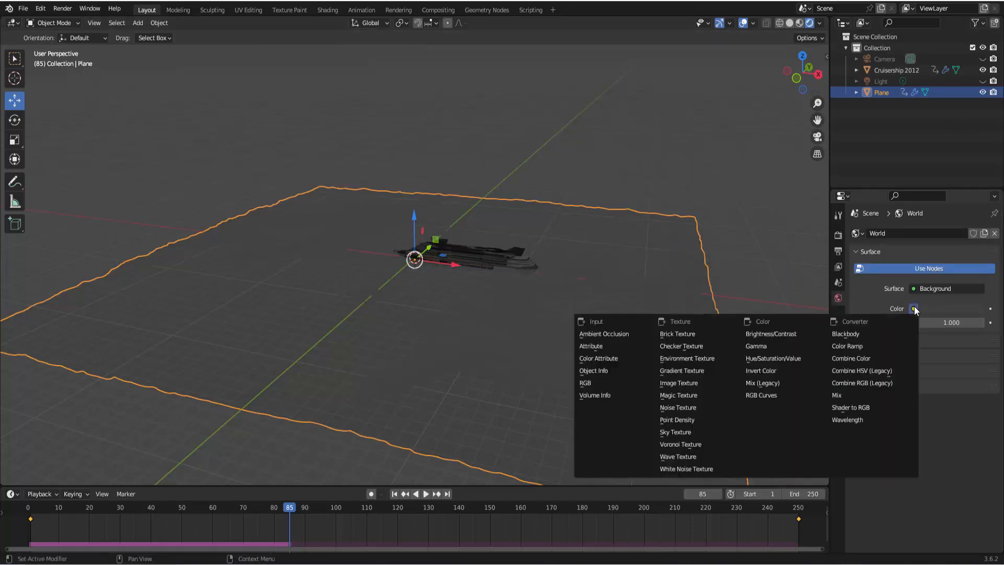
{"action": "left_click", "coordinate": [913, 309]}
{"action": "left_click", "coordinate": [708, 357]}
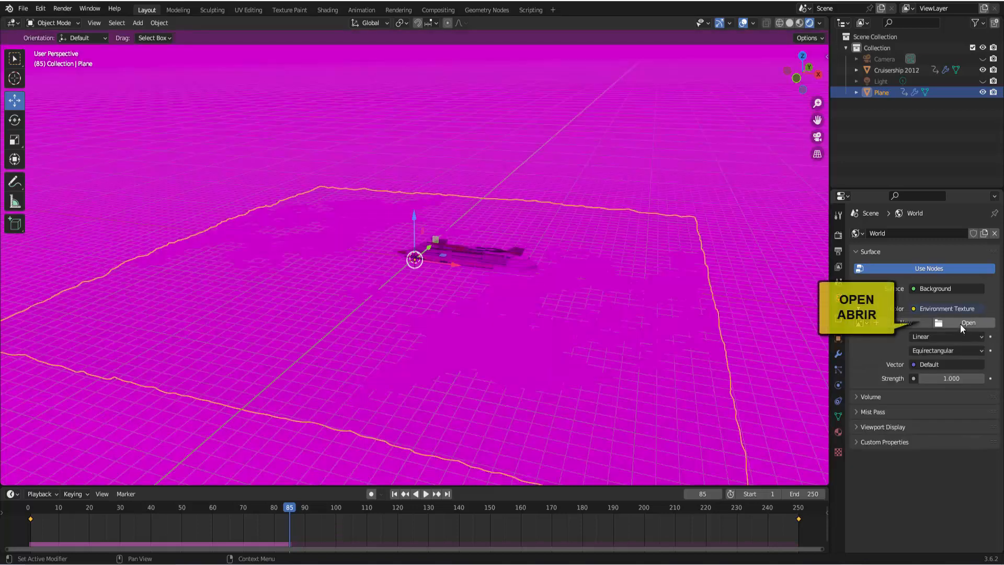
- Load belfast_sunset_4k.hdr from the Imagens - HDRI folder as the world's environment image
{"action": "left_click", "coordinate": [961, 321]}
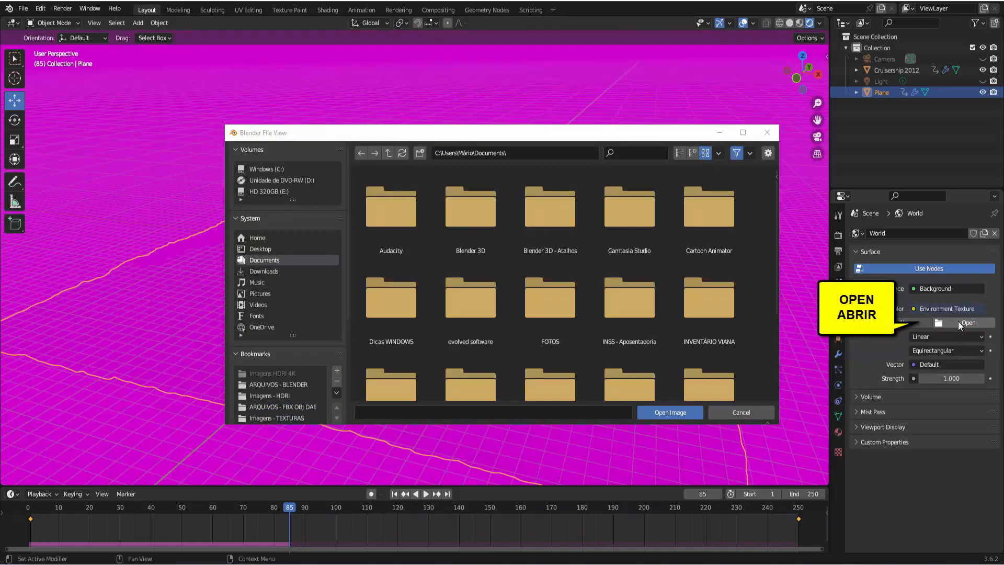
{"action": "left_click", "coordinate": [265, 395]}
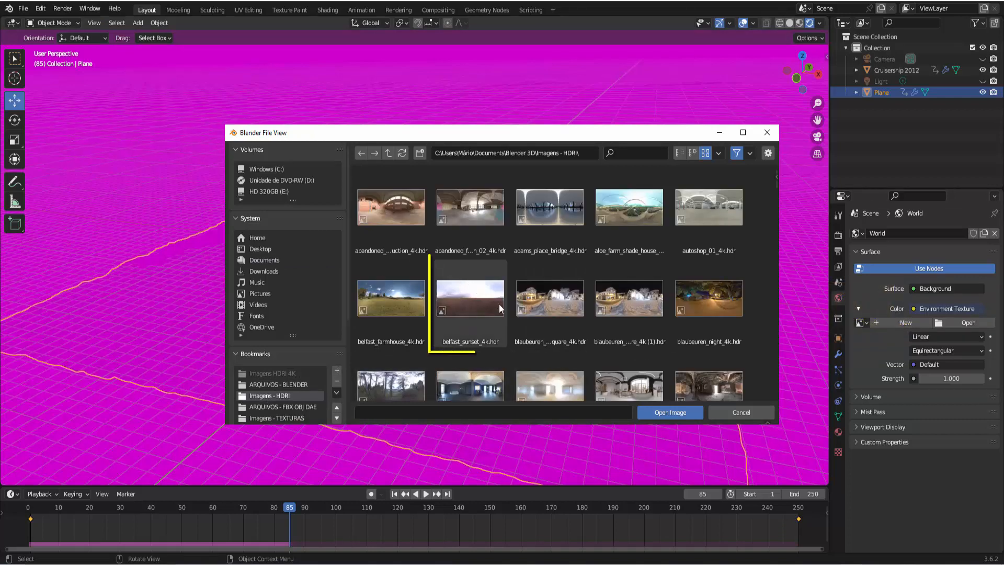
{"action": "left_click", "coordinate": [477, 300]}
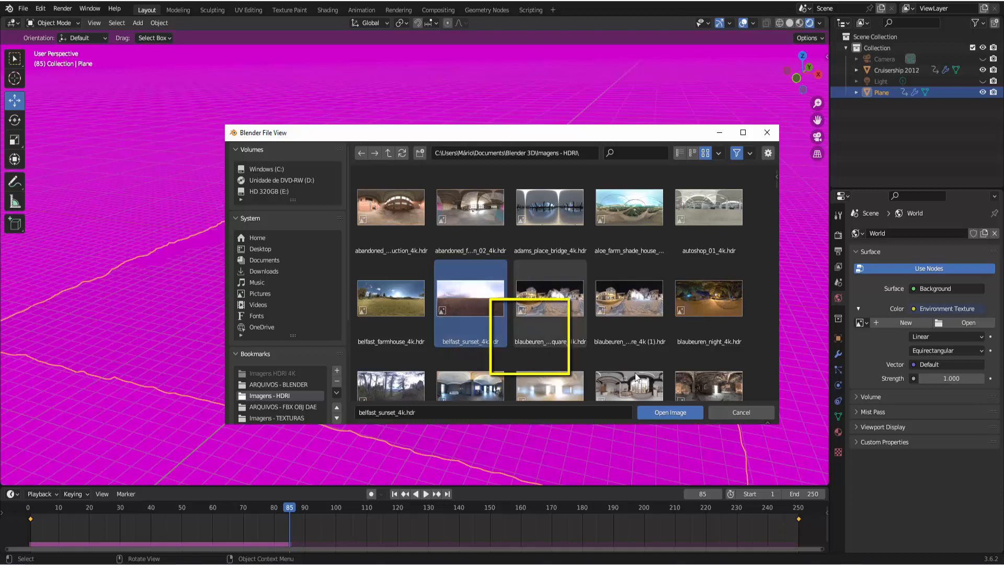
{"action": "left_click", "coordinate": [686, 413]}
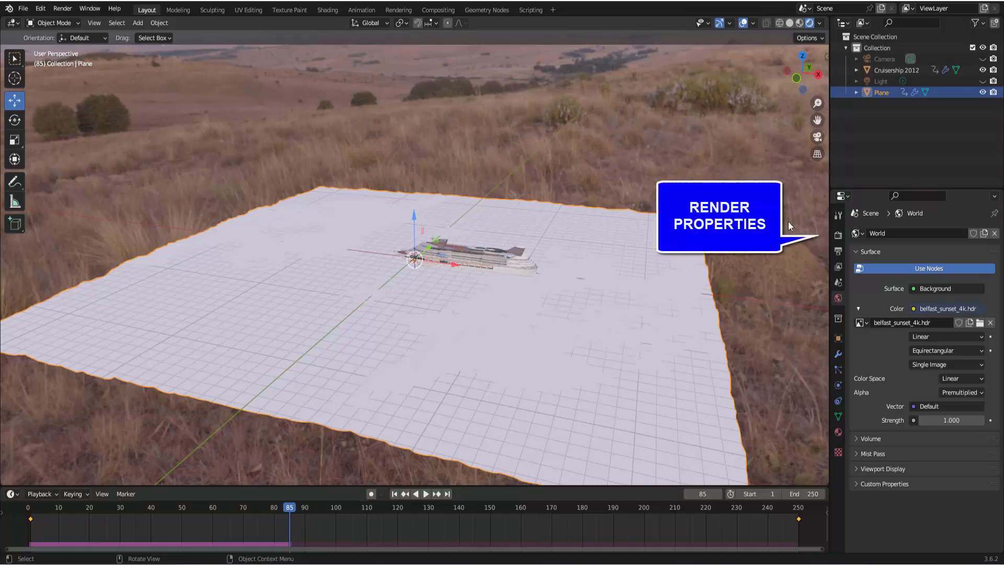
- Make the render film transparent so the environment image is hidden behind the ocean
{"action": "left_click", "coordinate": [837, 234]}
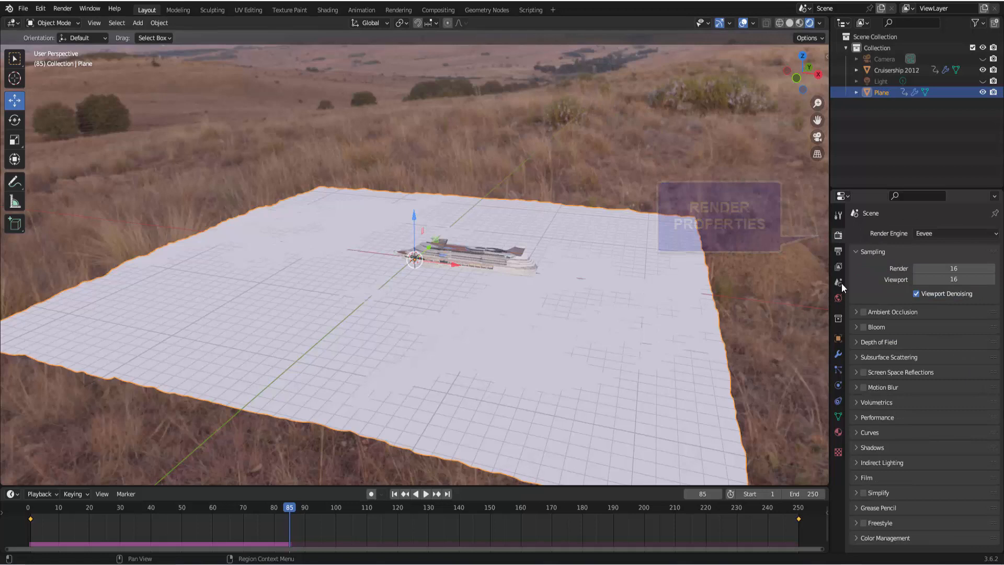
{"action": "left_click", "coordinate": [856, 477]}
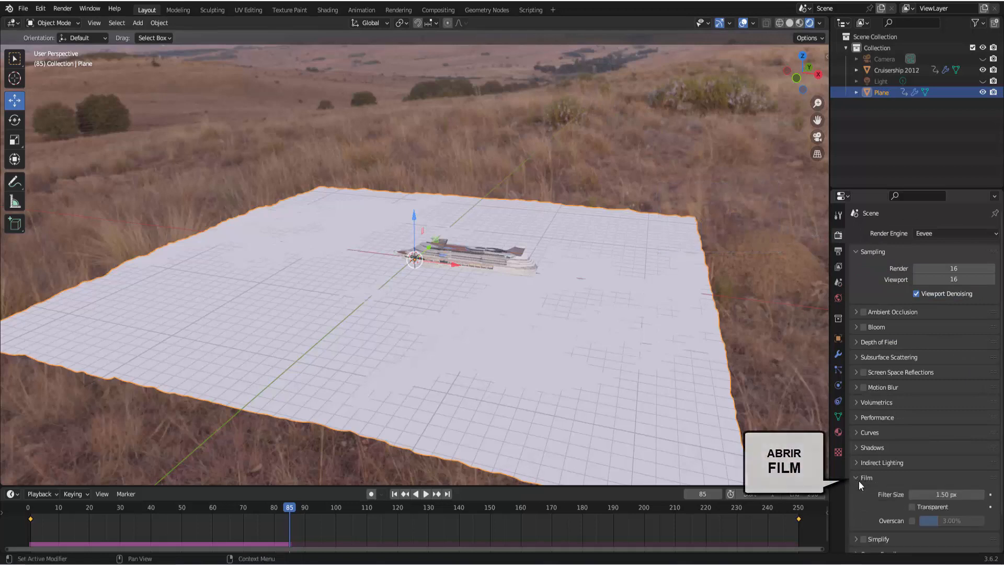
{"action": "left_click", "coordinate": [914, 506]}
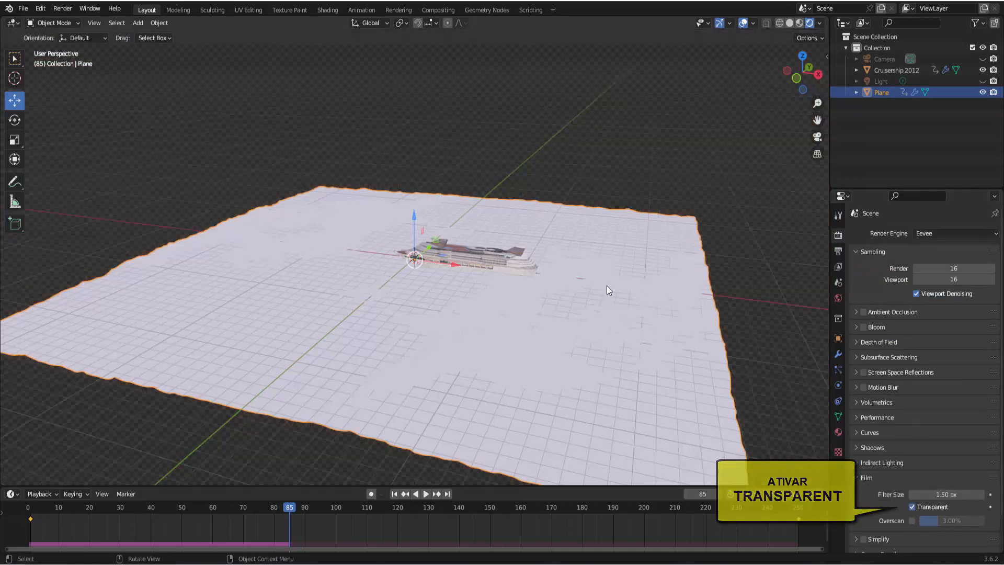
{"action": "middle_click_drag", "start_coordinate": [747, 224], "coordinate": [704, 243]}
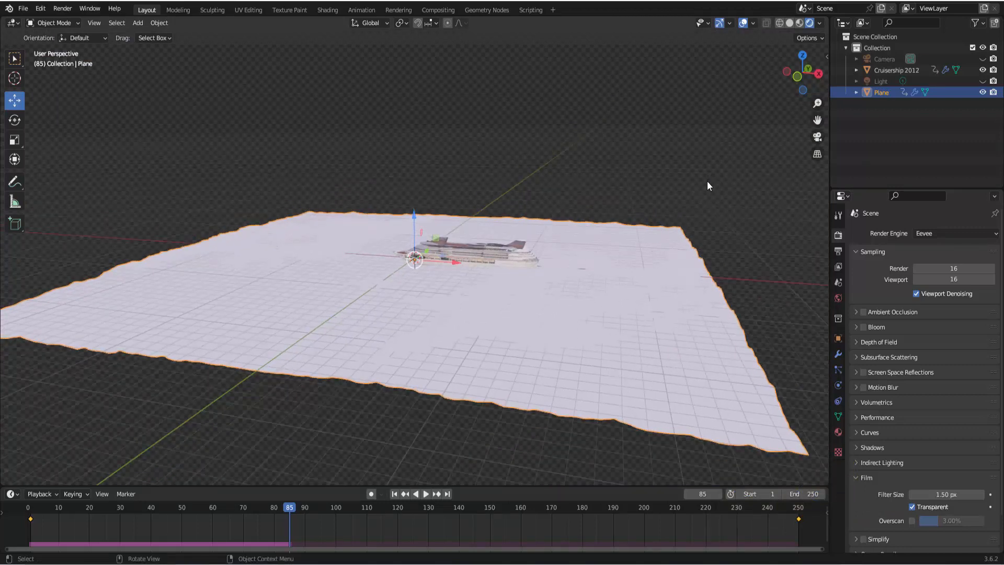
{"action": "middle_click_drag", "start_coordinate": [706, 180], "coordinate": [706, 190]}
- Enlarge the timeline area to about half the window height and change it to the Shader Editor
{"action": "left_click_drag", "start_coordinate": [538, 486], "coordinate": [539, 260]}
{"action": "left_click", "coordinate": [13, 269]}
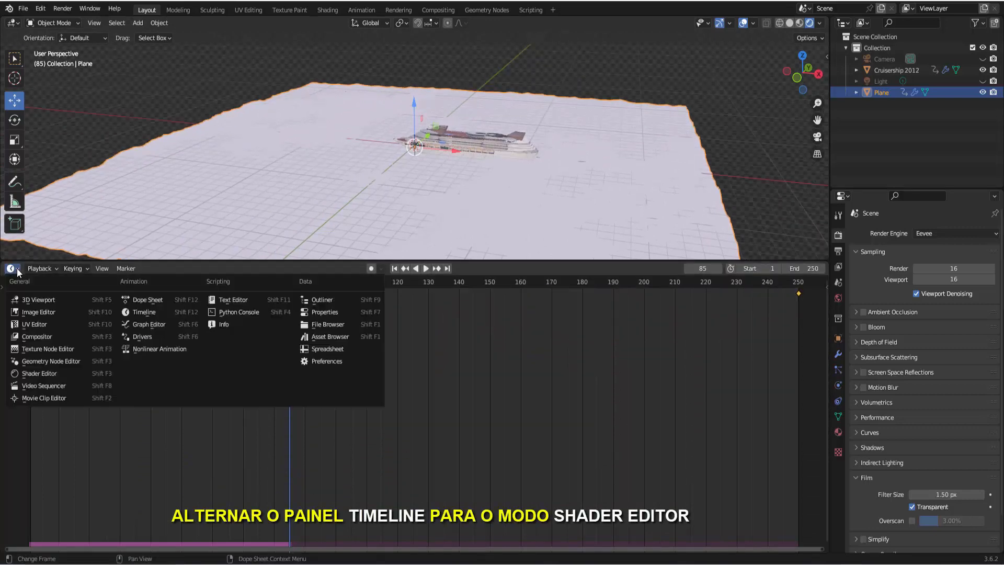
{"action": "left_click", "coordinate": [49, 372]}
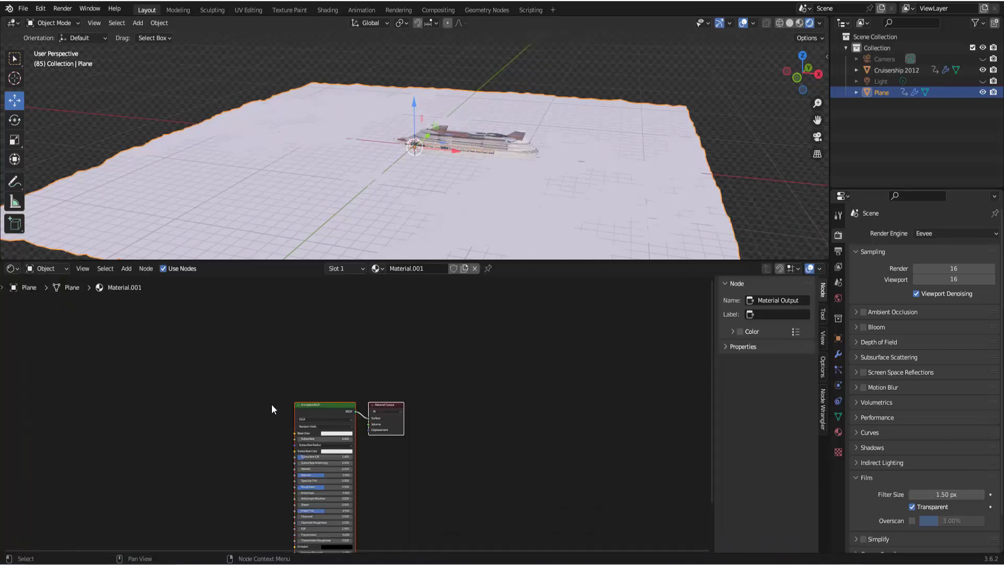
{"action": "scroll", "coordinate": [272, 403], "scroll_direction": "up", "scroll_amount": 4}
{"action": "left_click_drag", "start_coordinate": [284, 395], "coordinate": [471, 310]}
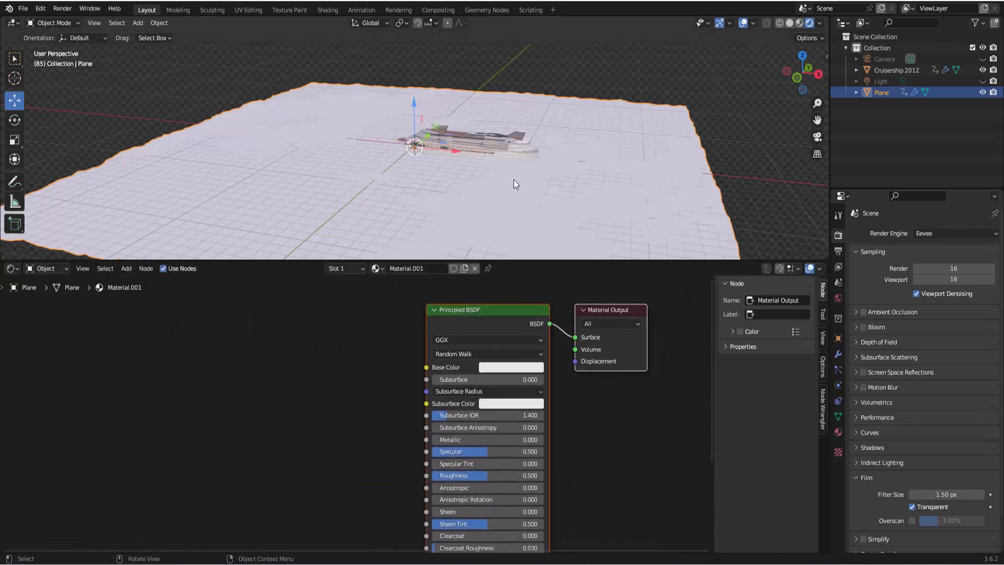
- Add a Color Attribute node set to dp_wetmap and connect its Color output to the Principled BSDF's Base Color
{"action": "left_click", "coordinate": [128, 269]}
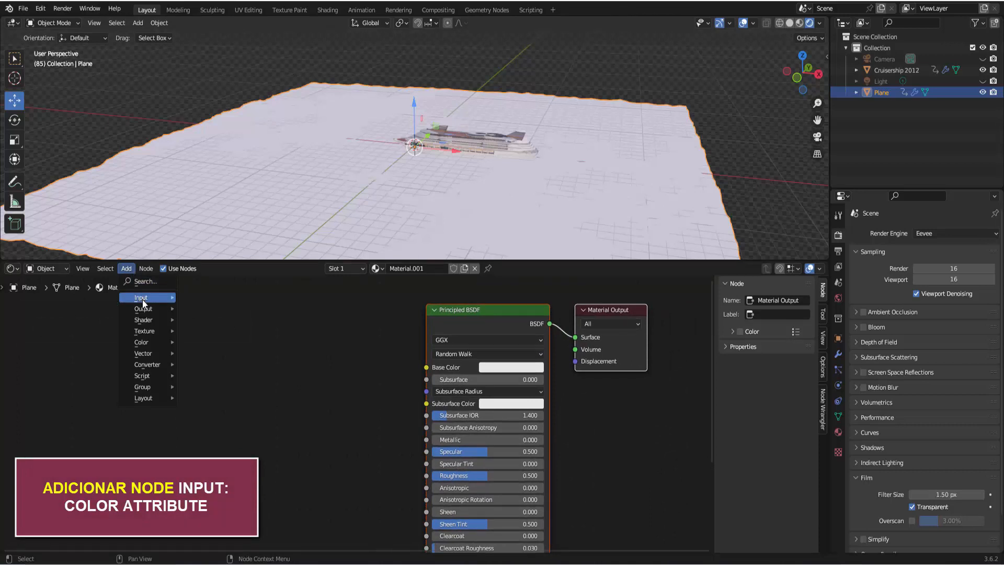
{"action": "mouse_move", "coordinate": [144, 304]}
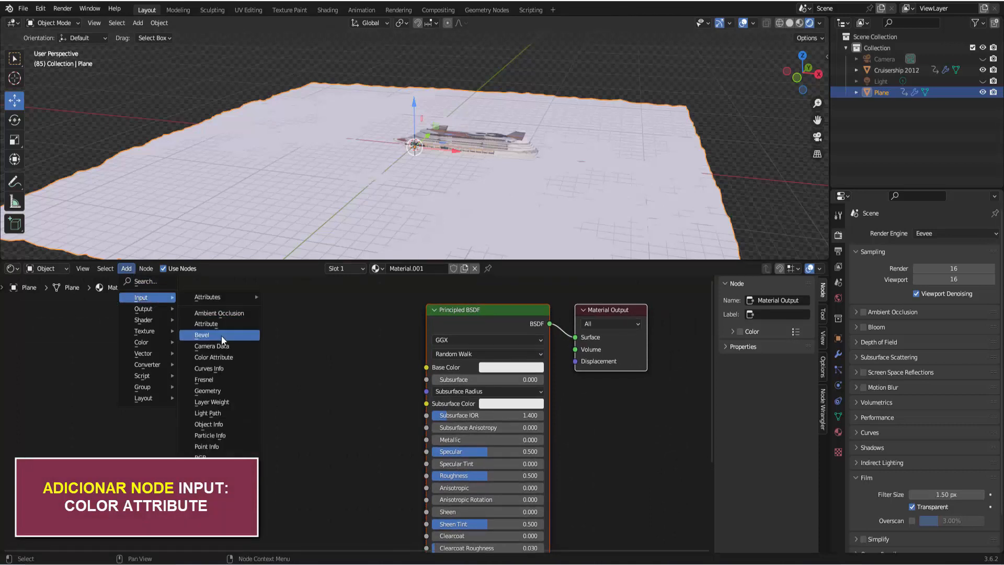
{"action": "left_click", "coordinate": [214, 356]}
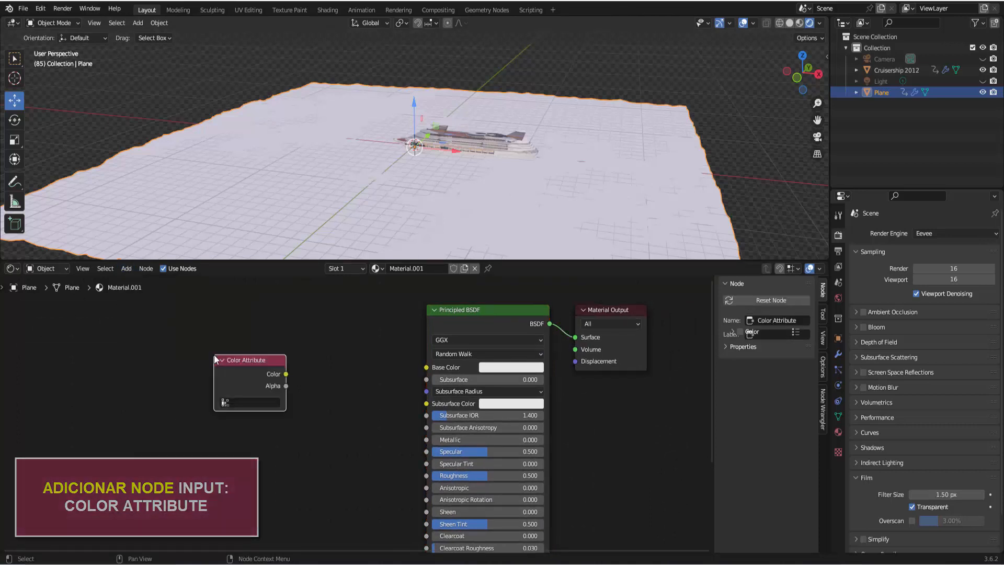
{"action": "left_click", "coordinate": [236, 316]}
{"action": "left_click_drag", "start_coordinate": [306, 332], "coordinate": [336, 345]}
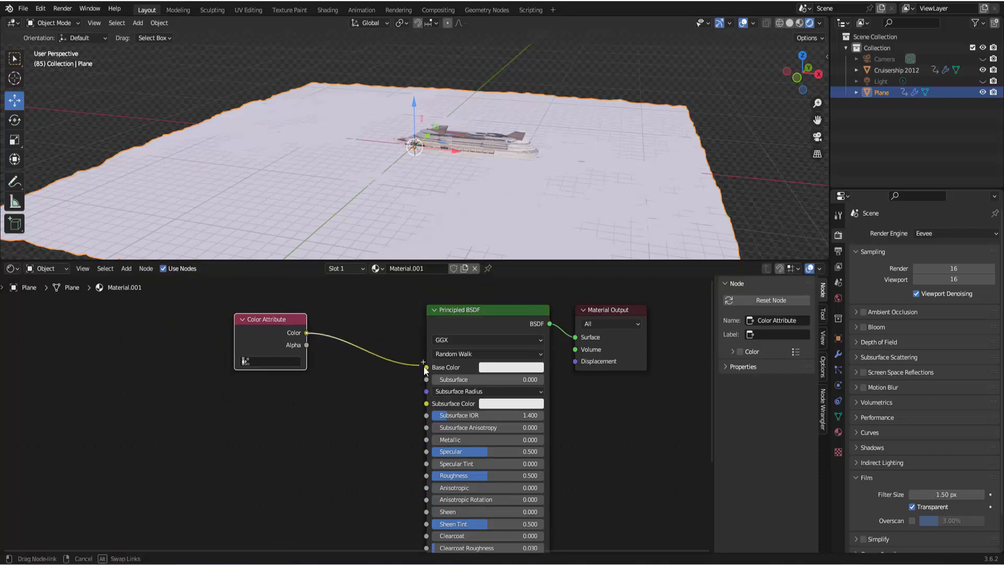
{"action": "left_click_drag", "start_coordinate": [424, 370], "coordinate": [426, 368]}
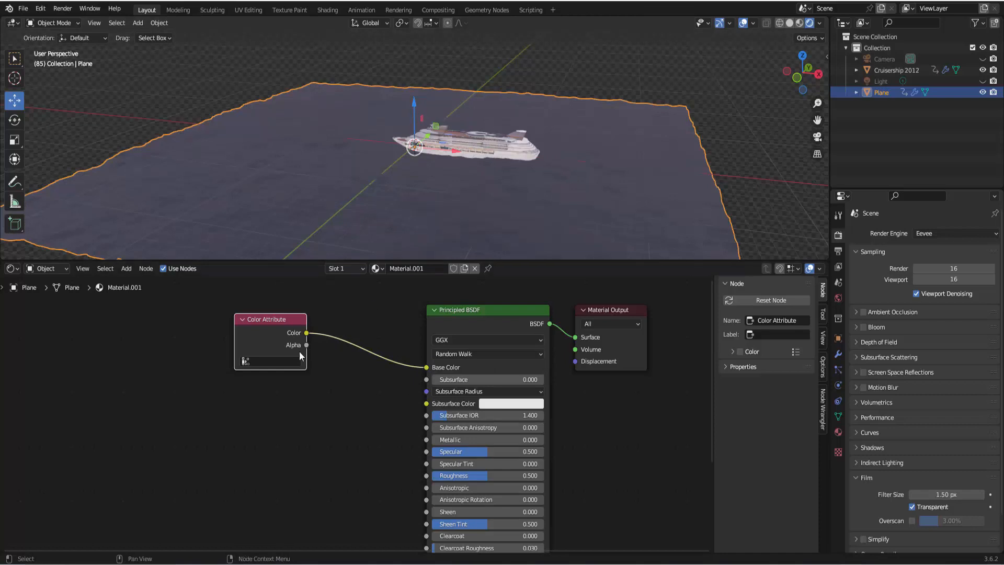
{"action": "left_click", "coordinate": [278, 360]}
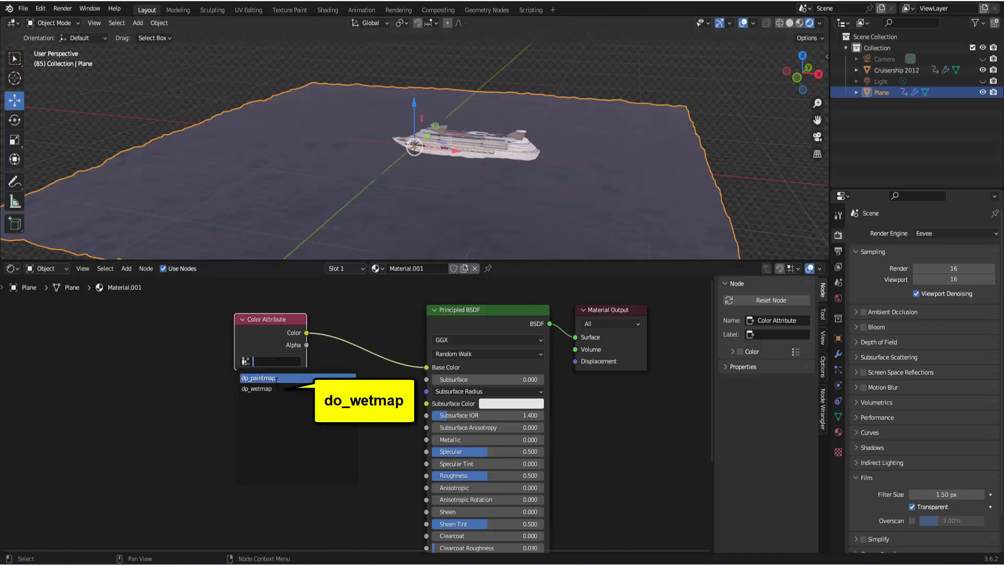
{"action": "left_click", "coordinate": [279, 388]}
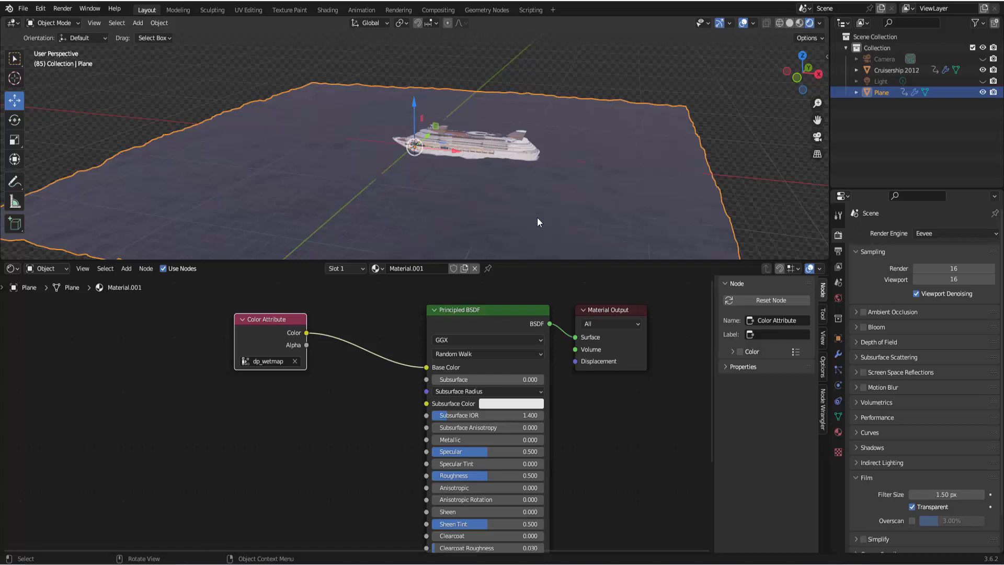
- Split a narrow Timeline area off below the Shader Editor and play the animation
{"action": "left_click_drag", "start_coordinate": [827, 550], "coordinate": [823, 495]}
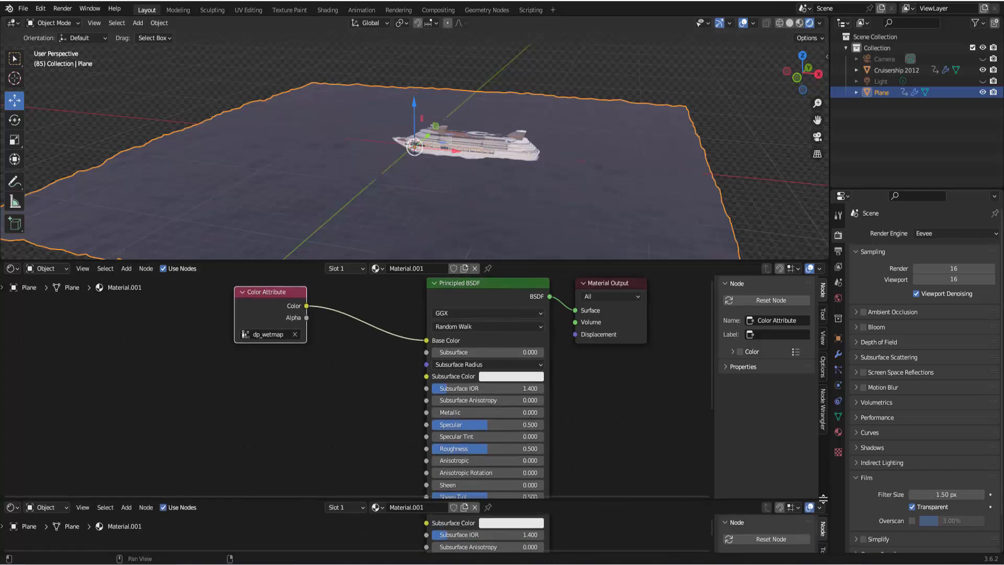
{"action": "left_click", "coordinate": [18, 507]}
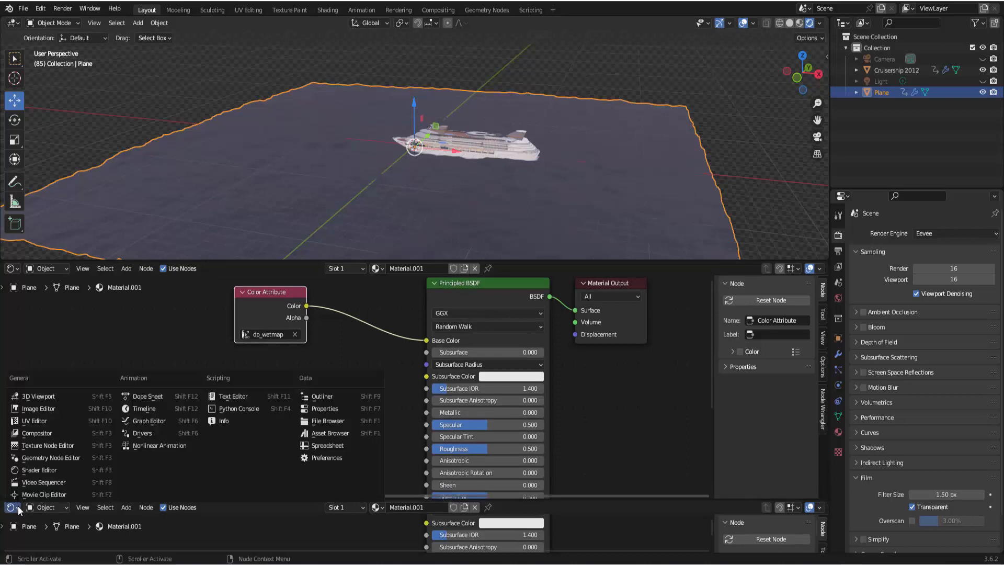
{"action": "left_click", "coordinate": [151, 410]}
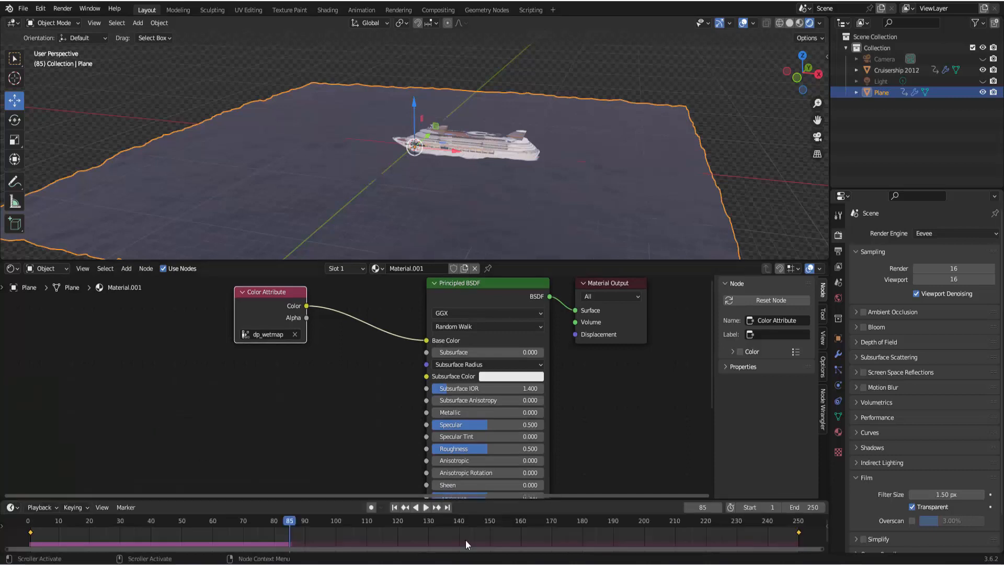
{"action": "left_click", "coordinate": [426, 507]}
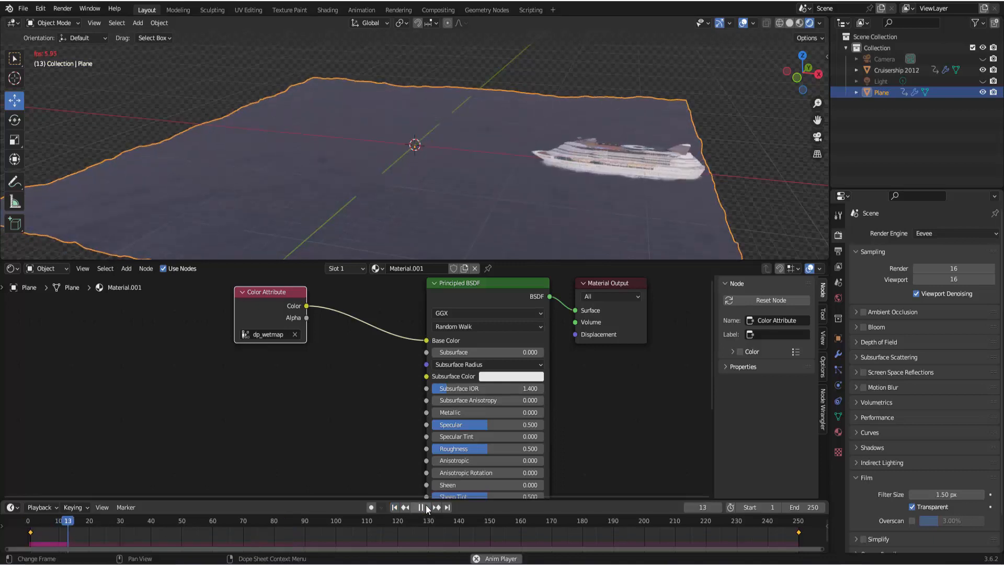